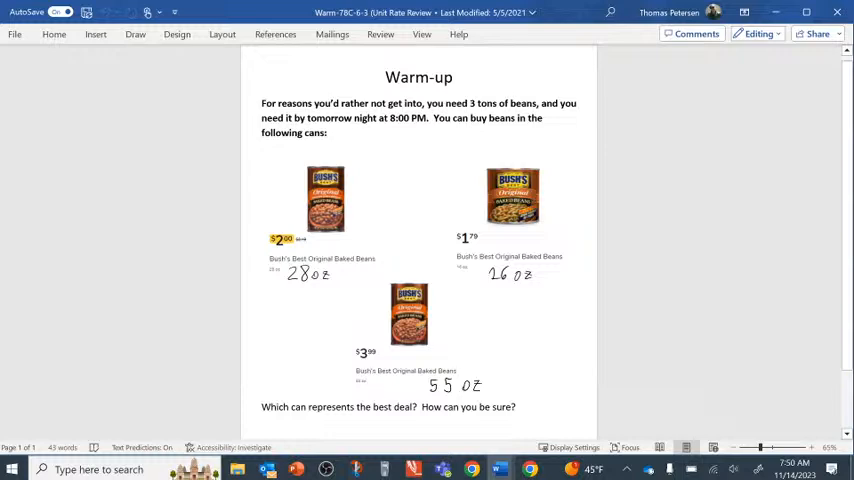
# Capture and copy the three bean cans with prices and sizes, then return to PDF Annotator.
pyautogui.click(354, 467)
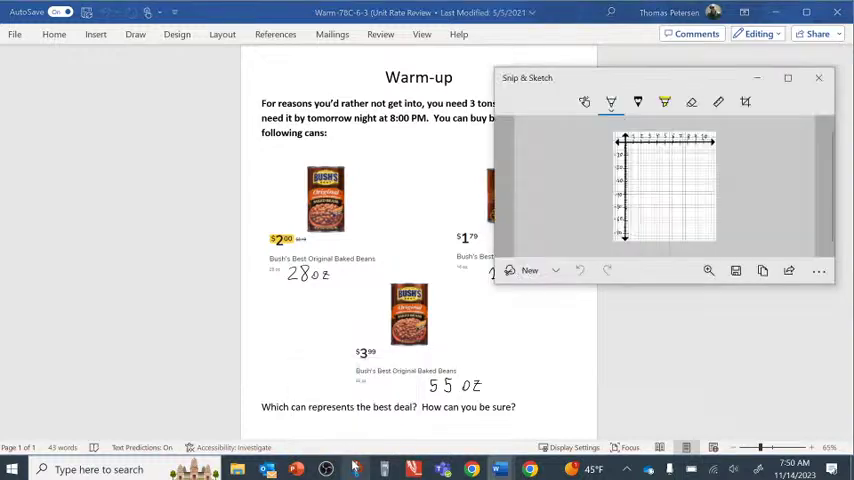
pyautogui.click(528, 270)
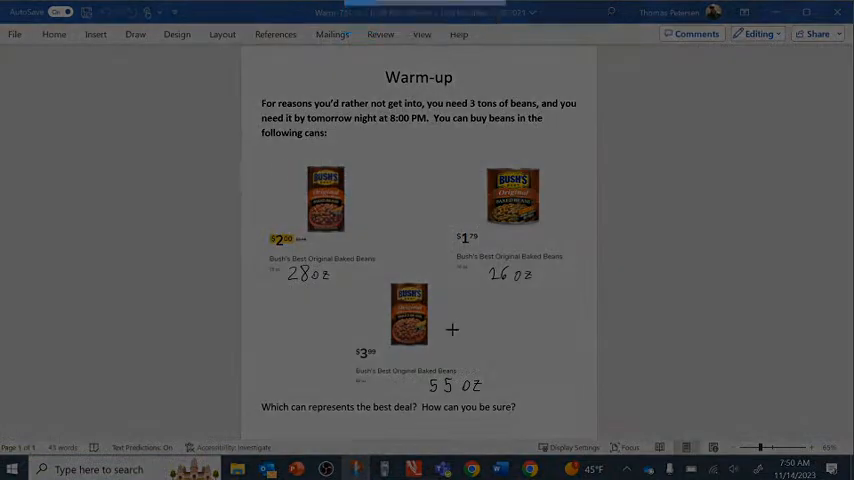
pyautogui.moveTo(253, 148); pyautogui.dragTo(571, 397)
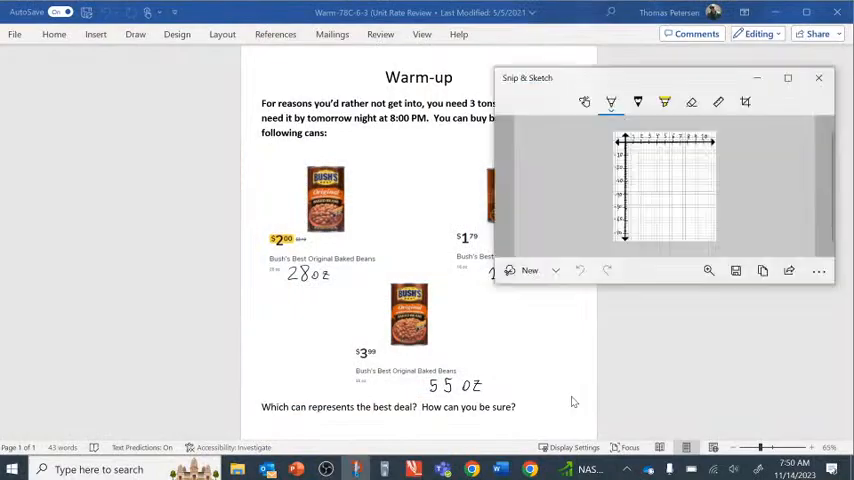
pyautogui.click(765, 272)
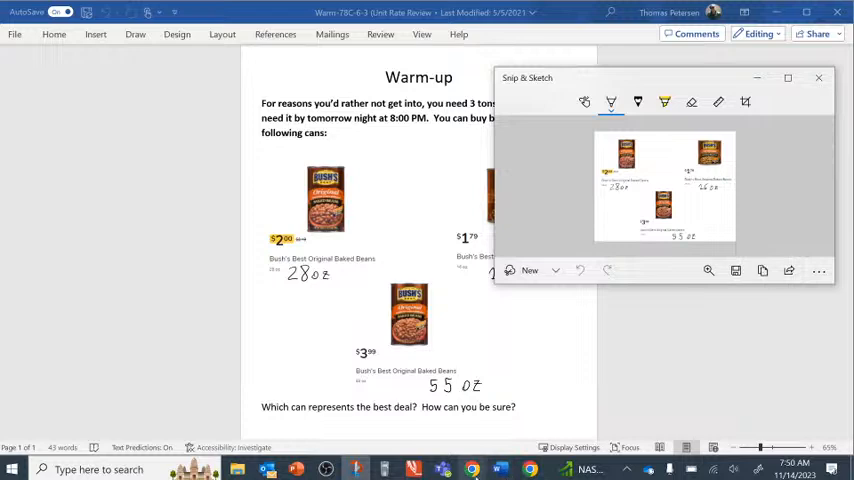
pyautogui.click(413, 469)
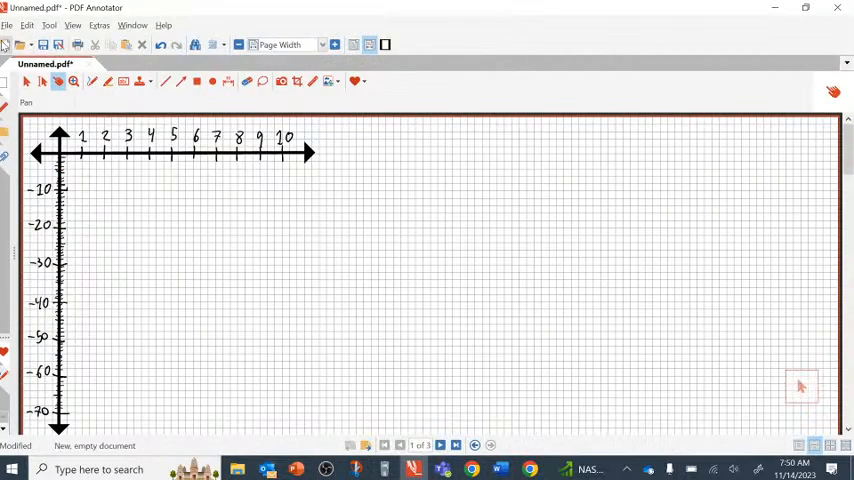
# Create a new document with the 1/4" grid background.
pyautogui.click(6, 44)
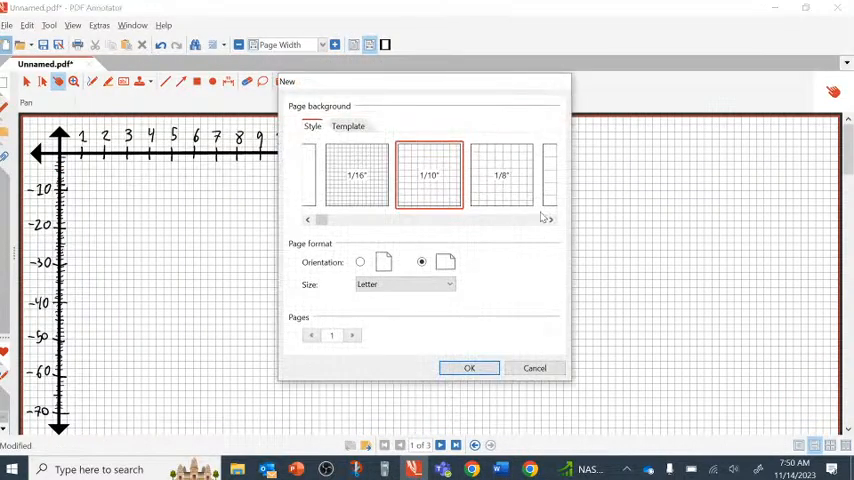
pyautogui.click(550, 219)
pyautogui.click(512, 200)
pyautogui.click(476, 371)
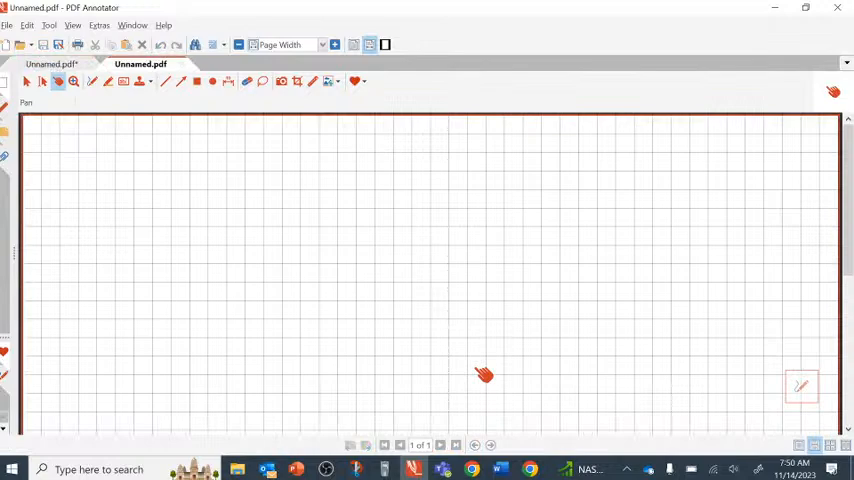
# Paste the bean cans picture and position it at the page's top-left.
pyautogui.hotkey('ctrl', 'v')
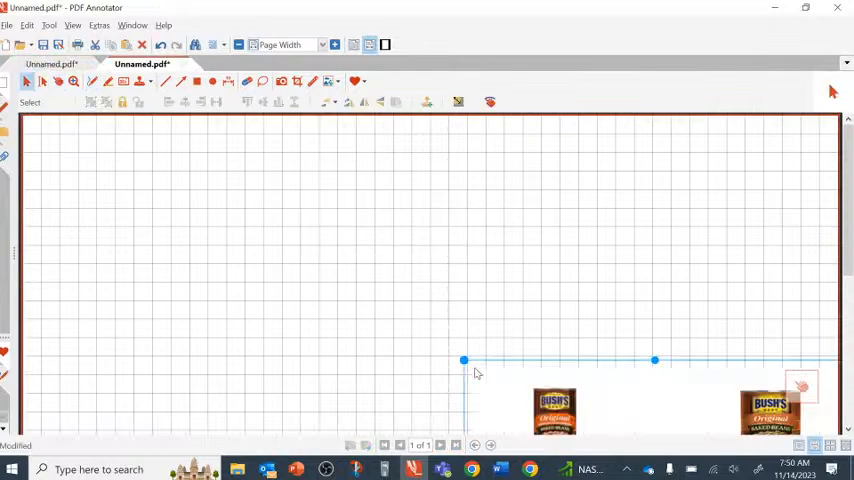
pyautogui.moveTo(545, 353)
pyautogui.mouseDown()
pyautogui.moveTo(305, 165)
pyautogui.moveTo(110, 115)
pyautogui.mouseUp()
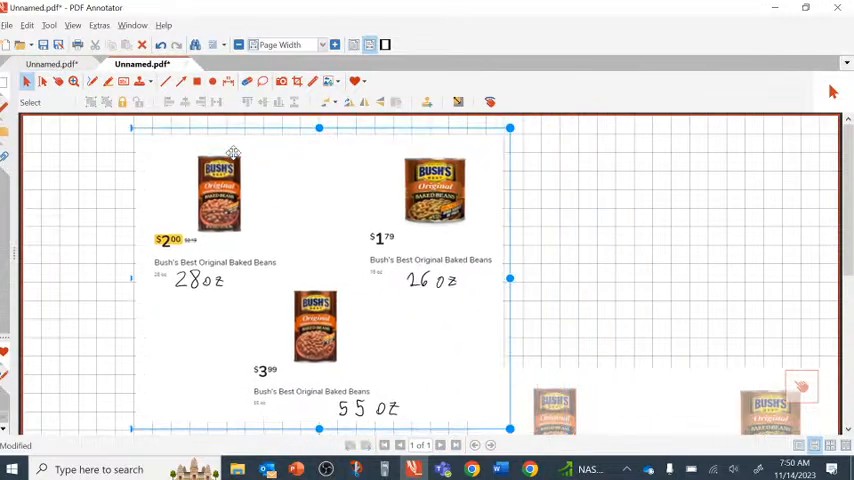
pyautogui.click(536, 183)
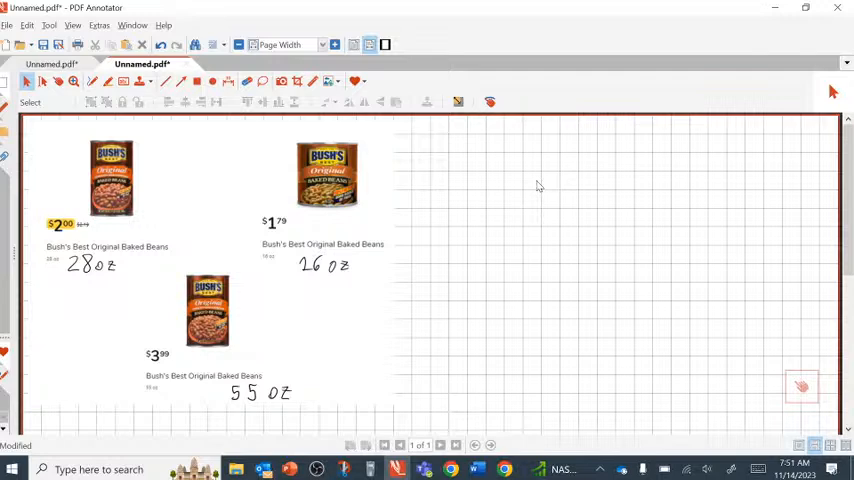
# Circle the $3.99, 55 oz can in green with the marker.
pyautogui.click(107, 81)
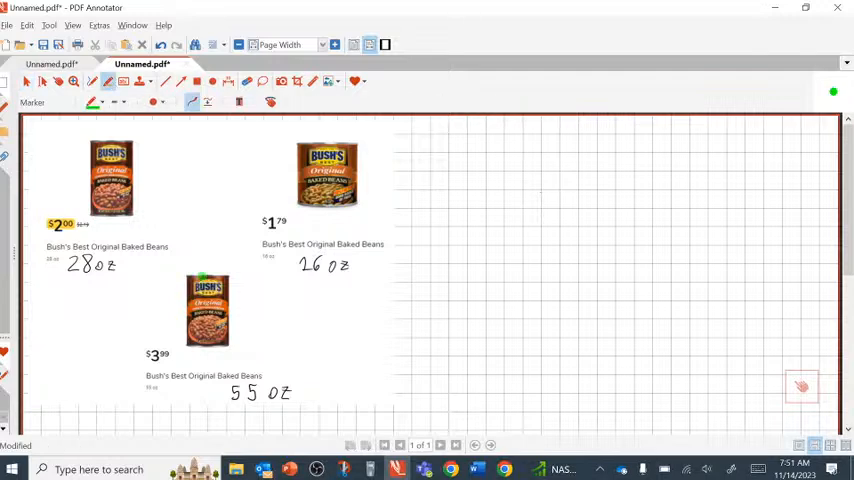
pyautogui.moveTo(135, 326)
pyautogui.mouseDown()
pyautogui.moveTo(203, 268)
pyautogui.moveTo(300, 395)
pyautogui.moveTo(205, 268)
pyautogui.mouseUp()
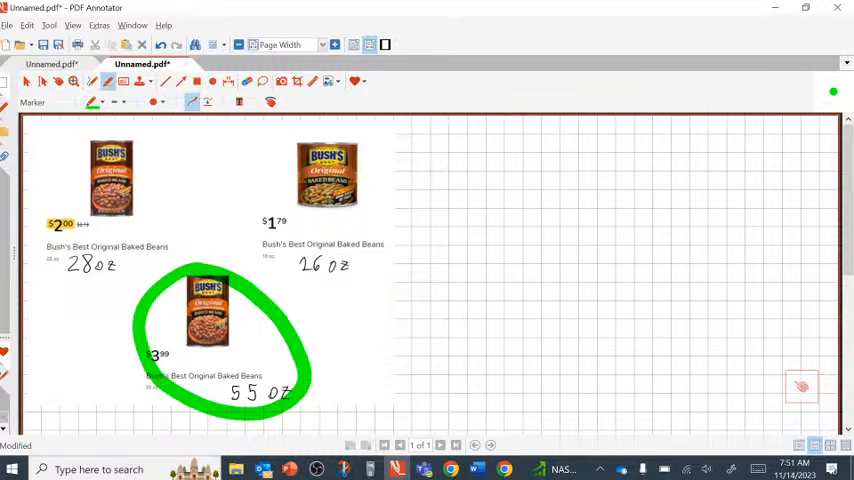
pyautogui.click(92, 81)
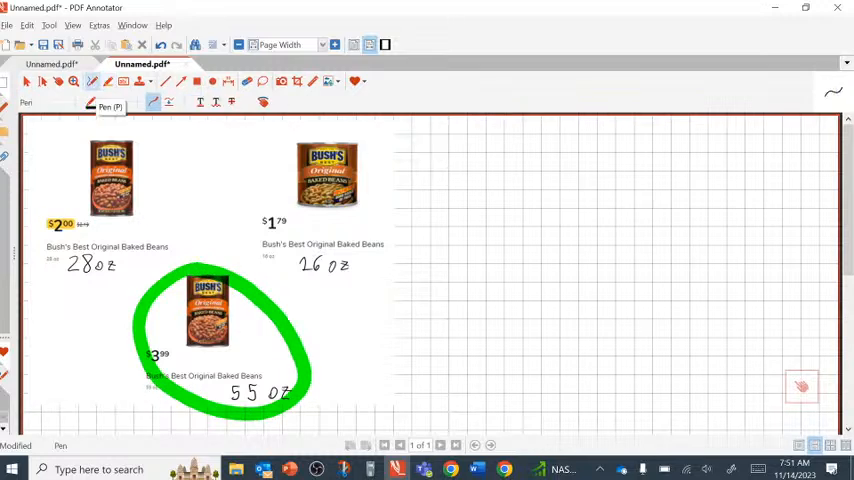
# Write 2 dollars / 28 oz = 0.071 dollars per oz for the first can.
pyautogui.moveTo(449, 149)
pyautogui.mouseDown()
pyautogui.moveTo(462, 166)
pyautogui.moveTo(482, 170)
pyautogui.mouseUp()
pyautogui.moveTo(436, 184)
pyautogui.mouseDown()
pyautogui.moveTo(447, 199)
pyautogui.moveTo(460, 186)
pyautogui.mouseUp()
pyautogui.moveTo(478, 152)
pyautogui.mouseDown()
pyautogui.moveTo(481, 163)
pyautogui.moveTo(510, 158)
pyautogui.mouseUp()
pyautogui.moveTo(470, 186)
pyautogui.mouseDown()
pyautogui.moveTo(465, 192)
pyautogui.moveTo(493, 194)
pyautogui.moveTo(526, 170)
pyautogui.mouseUp()
pyautogui.moveTo(518, 174)
pyautogui.mouseDown()
pyautogui.moveTo(554, 157)
pyautogui.moveTo(581, 159)
pyautogui.moveTo(604, 178)
pyautogui.moveTo(628, 158)
pyautogui.moveTo(629, 177)
pyautogui.mouseUp()
pyautogui.click(569, 177)
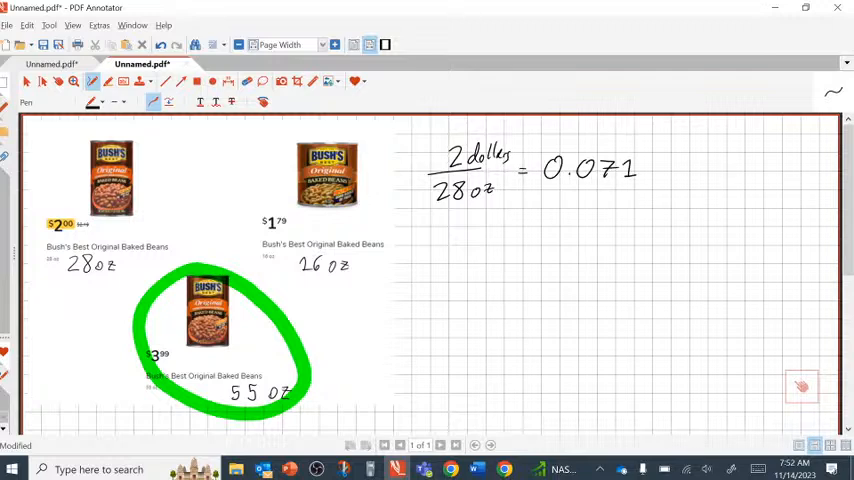
pyautogui.moveTo(664, 151); pyautogui.dragTo(684, 157)
pyautogui.moveTo(693, 143)
pyautogui.mouseDown()
pyautogui.moveTo(691, 157)
pyautogui.moveTo(708, 156)
pyautogui.mouseUp()
pyautogui.moveTo(656, 163); pyautogui.dragTo(716, 158)
pyautogui.moveTo(674, 169); pyautogui.dragTo(695, 176)
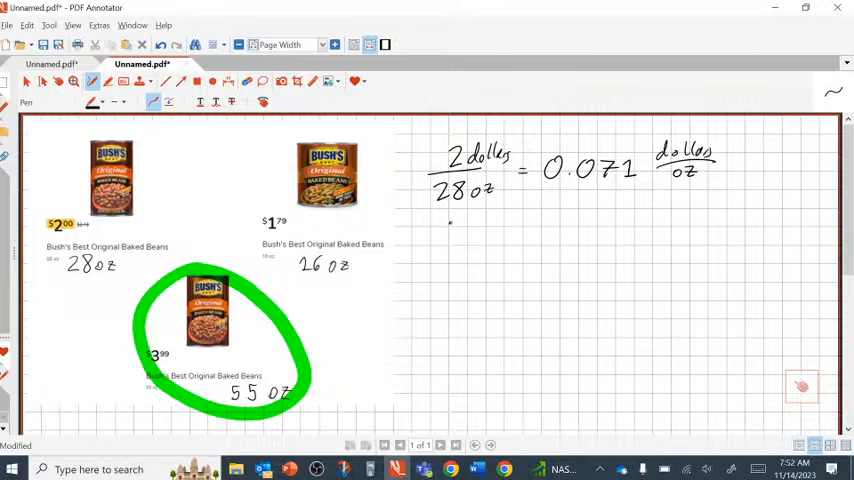
# Write 1.79 dollars / 16 oz = 0.111 dollars per oz for the second can.
pyautogui.moveTo(450, 222)
pyautogui.mouseDown()
pyautogui.moveTo(449, 236)
pyautogui.moveTo(503, 240)
pyautogui.moveTo(457, 266)
pyautogui.moveTo(467, 258)
pyautogui.mouseUp()
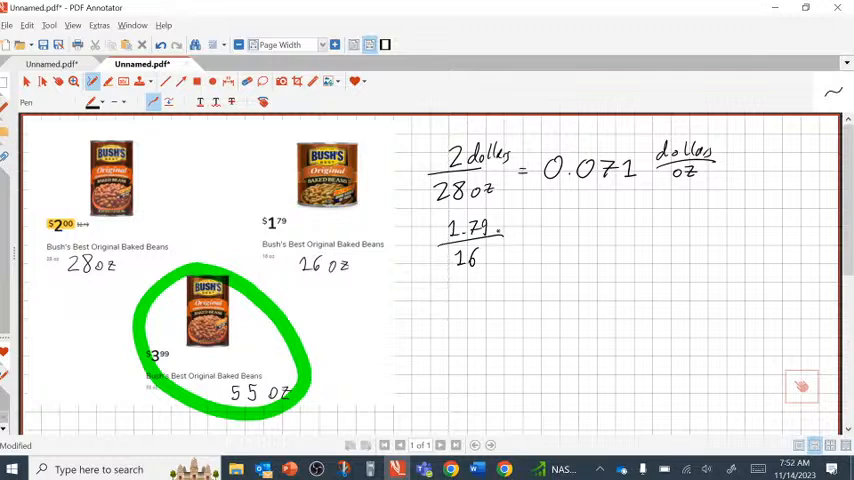
pyautogui.moveTo(498, 226); pyautogui.dragTo(536, 231)
pyautogui.moveTo(490, 254); pyautogui.dragTo(512, 263)
pyautogui.moveTo(547, 234); pyautogui.dragTo(557, 233)
pyautogui.moveTo(547, 239)
pyautogui.mouseDown()
pyautogui.moveTo(579, 229)
pyautogui.moveTo(607, 243)
pyautogui.moveTo(649, 243)
pyautogui.moveTo(680, 213)
pyautogui.moveTo(722, 218)
pyautogui.mouseUp()
pyautogui.click(590, 243)
pyautogui.moveTo(667, 231)
pyautogui.mouseDown()
pyautogui.moveTo(721, 228)
pyautogui.moveTo(689, 239)
pyautogui.moveTo(704, 246)
pyautogui.mouseUp()
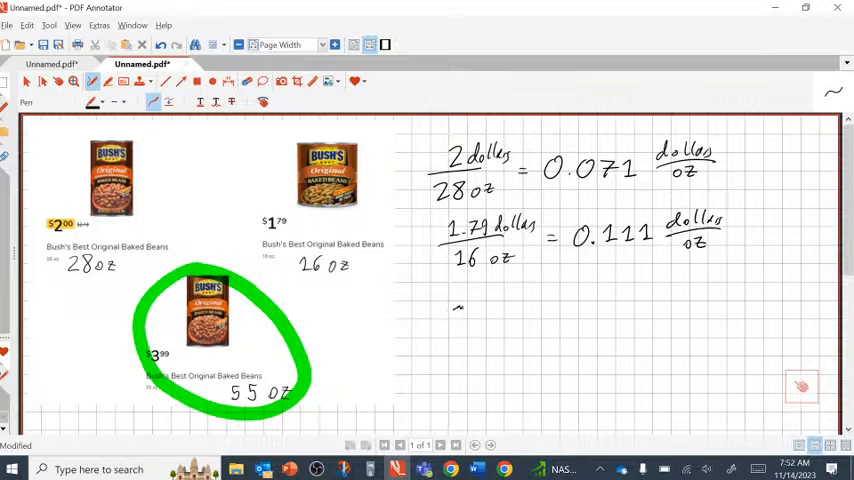
# Write 3.99 dollars / 55 oz = 0.072 dollars per oz for the third can.
pyautogui.click(464, 318)
pyautogui.moveTo(453, 306)
pyautogui.mouseDown()
pyautogui.moveTo(459, 318)
pyautogui.moveTo(529, 314)
pyautogui.mouseUp()
pyautogui.moveTo(533, 308); pyautogui.dragTo(542, 313)
pyautogui.moveTo(462, 335)
pyautogui.mouseDown()
pyautogui.moveTo(466, 346)
pyautogui.moveTo(490, 338)
pyautogui.mouseUp()
pyautogui.moveTo(496, 336); pyautogui.dragTo(506, 345)
pyautogui.moveTo(551, 318)
pyautogui.mouseDown()
pyautogui.moveTo(562, 324)
pyautogui.moveTo(618, 311)
pyautogui.moveTo(641, 325)
pyautogui.moveTo(664, 322)
pyautogui.mouseUp()
pyautogui.click(604, 323)
pyautogui.moveTo(688, 292); pyautogui.dragTo(687, 306)
pyautogui.moveTo(694, 298); pyautogui.dragTo(706, 306)
pyautogui.moveTo(718, 290)
pyautogui.mouseDown()
pyautogui.moveTo(716, 305)
pyautogui.moveTo(734, 297)
pyautogui.mouseUp()
pyautogui.moveTo(738, 296)
pyautogui.mouseDown()
pyautogui.moveTo(733, 311)
pyautogui.moveTo(696, 321)
pyautogui.mouseUp()
pyautogui.moveTo(705, 320); pyautogui.dragTo(716, 327)
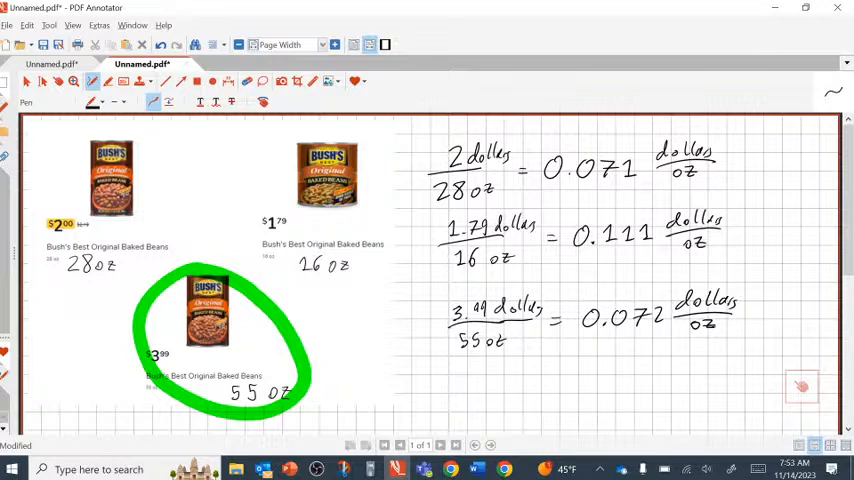
# Circle the $2.00, 28 oz can with a yellow marker.
pyautogui.click(107, 81)
pyautogui.click(100, 101)
pyautogui.click(110, 172)
pyautogui.moveTo(85, 142); pyautogui.dragTo(125, 145)
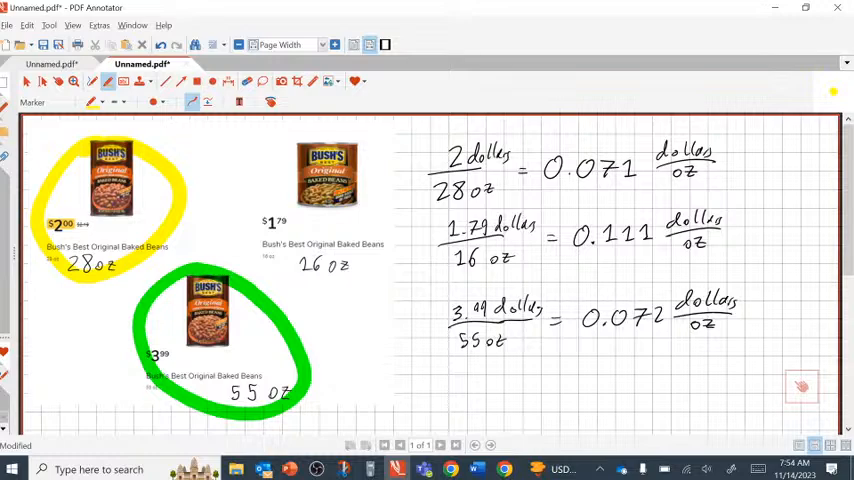
pyautogui.scroll(-3, 430, 270)
pyautogui.scroll(-3, 430, 270)
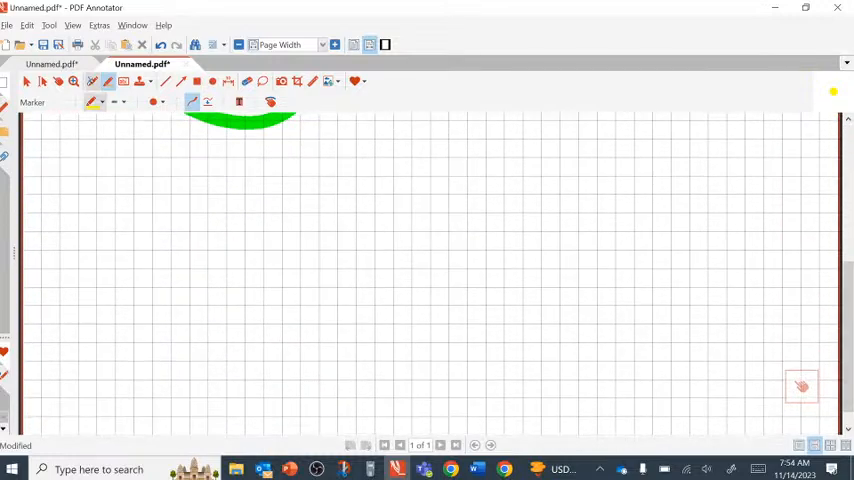
# Write 59 + 95 with the pen on the empty grid below the bean problem.
pyautogui.click(92, 81)
pyautogui.moveTo(82, 177)
pyautogui.mouseDown()
pyautogui.moveTo(70, 200)
pyautogui.moveTo(98, 203)
pyautogui.moveTo(134, 181)
pyautogui.moveTo(132, 206)
pyautogui.moveTo(152, 198)
pyautogui.moveTo(143, 206)
pyautogui.mouseUp()
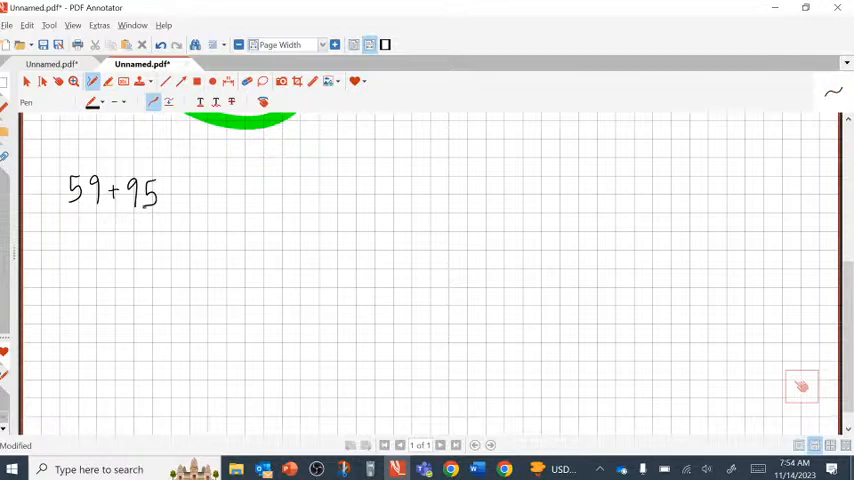
# Move the TI-30XS aside, clear it and compute 59+95.
pyautogui.click(370, 469)
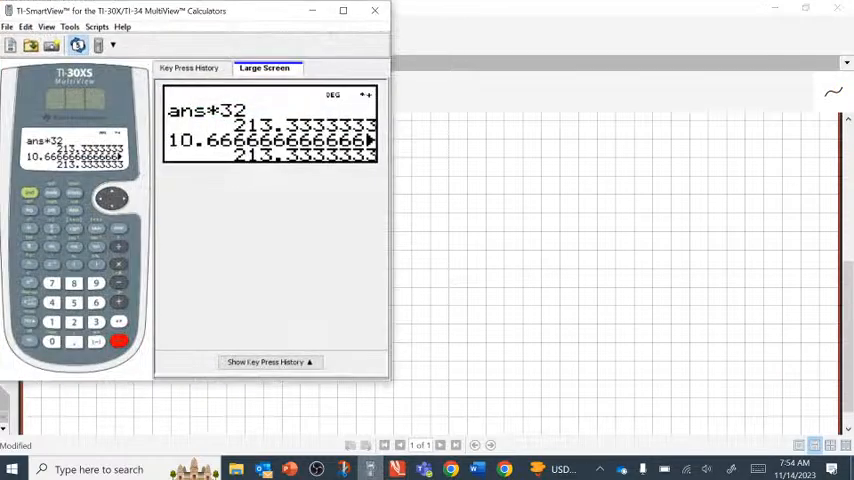
pyautogui.moveTo(200, 10); pyautogui.dragTo(540, 49)
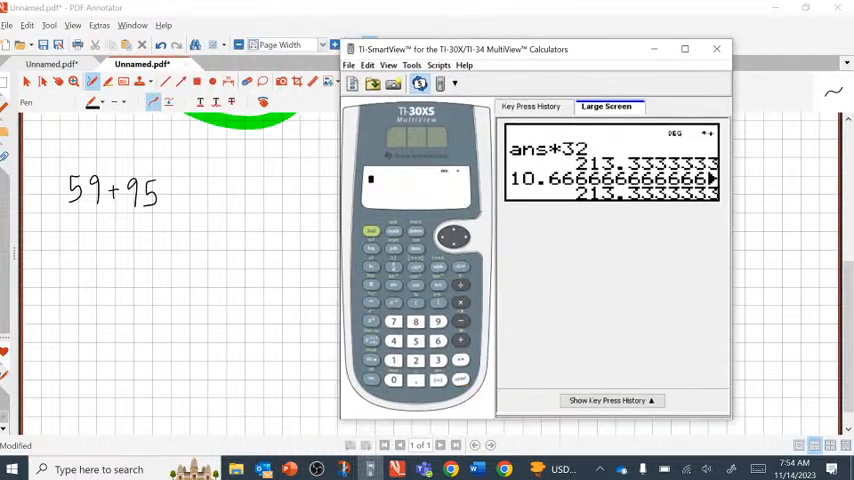
pyautogui.click(460, 266)
pyautogui.click(415, 340)
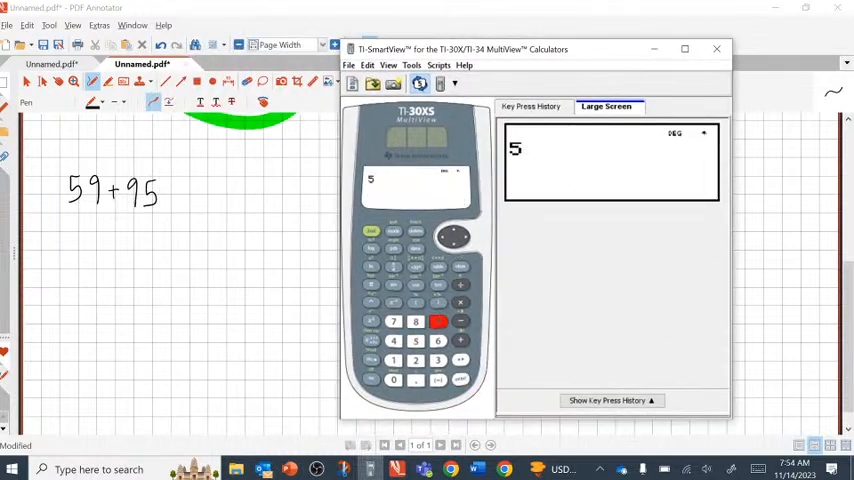
pyautogui.click(438, 321)
pyautogui.click(460, 340)
pyautogui.click(438, 321)
pyautogui.click(415, 340)
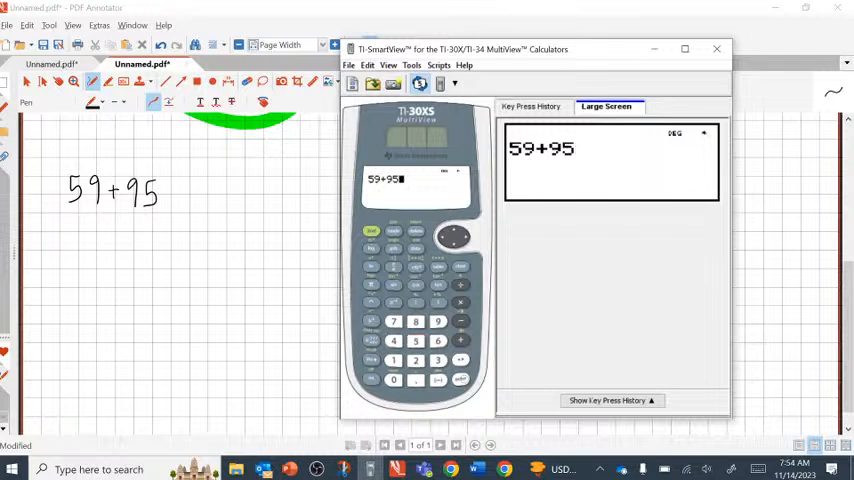
# Write =154 after 59+95, then 154+451= on the next line.
pyautogui.click(190, 190)
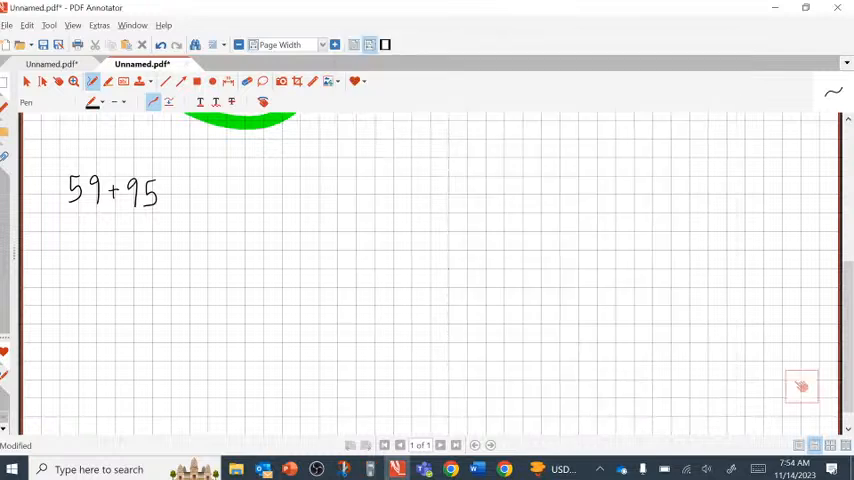
pyautogui.moveTo(172, 187); pyautogui.dragTo(184, 187)
pyautogui.moveTo(172, 195)
pyautogui.mouseDown()
pyautogui.moveTo(203, 200)
pyautogui.moveTo(245, 190)
pyautogui.moveTo(242, 200)
pyautogui.mouseUp()
pyautogui.moveTo(53, 239)
pyautogui.mouseDown()
pyautogui.moveTo(61, 255)
pyautogui.moveTo(92, 230)
pyautogui.moveTo(82, 250)
pyautogui.moveTo(106, 241)
pyautogui.mouseUp()
pyautogui.moveTo(104, 228)
pyautogui.mouseDown()
pyautogui.moveTo(104, 250)
pyautogui.moveTo(125, 238)
pyautogui.mouseUp()
pyautogui.moveTo(120, 231)
pyautogui.mouseDown()
pyautogui.moveTo(120, 246)
pyautogui.moveTo(153, 239)
pyautogui.mouseUp()
pyautogui.moveTo(150, 229)
pyautogui.mouseDown()
pyautogui.moveTo(150, 247)
pyautogui.moveTo(158, 247)
pyautogui.mouseUp()
pyautogui.moveTo(160, 230)
pyautogui.mouseDown()
pyautogui.moveTo(184, 247)
pyautogui.moveTo(204, 232)
pyautogui.mouseUp()
pyautogui.moveTo(194, 236); pyautogui.dragTo(204, 236)
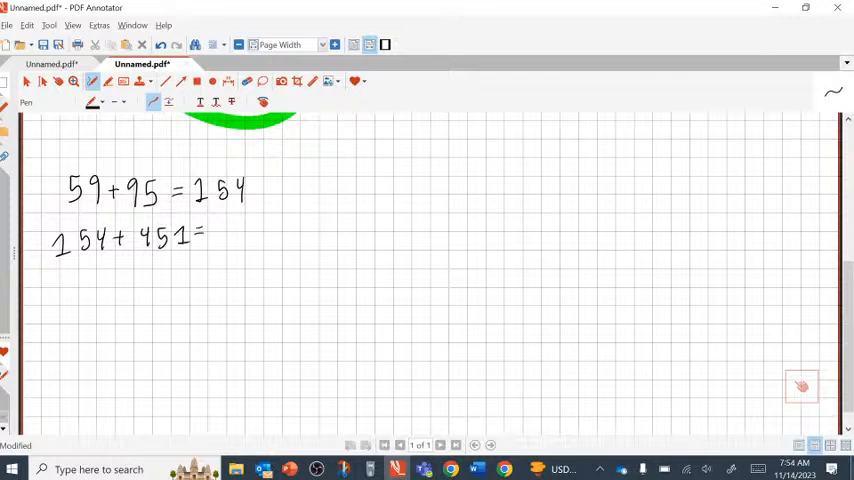
# Compute 154+451 on the calculator and write the answer 605.
pyautogui.click(370, 469)
pyautogui.click(393, 360)
pyautogui.click(415, 341)
pyautogui.click(460, 360)
pyautogui.click(393, 341)
pyautogui.click(415, 341)
pyautogui.click(393, 360)
pyautogui.click(459, 378)
pyautogui.click(801, 386)
pyautogui.moveTo(221, 226)
pyautogui.mouseDown()
pyautogui.moveTo(212, 238)
pyautogui.moveTo(257, 225)
pyautogui.moveTo(246, 243)
pyautogui.mouseUp()
# Write 605+506=1,111, then start 17+7 at the top of the right column.
pyautogui.moveTo(58, 270)
pyautogui.mouseDown()
pyautogui.moveTo(53, 292)
pyautogui.moveTo(73, 275)
pyautogui.moveTo(86, 294)
pyautogui.moveTo(141, 271)
pyautogui.moveTo(131, 291)
pyautogui.mouseUp()
pyautogui.moveTo(154, 272)
pyautogui.mouseDown()
pyautogui.moveTo(171, 281)
pyautogui.moveTo(173, 268)
pyautogui.mouseUp()
pyautogui.moveTo(187, 276); pyautogui.dragTo(199, 276)
pyautogui.moveTo(187, 283); pyautogui.dragTo(209, 290)
pyautogui.moveTo(224, 283)
pyautogui.mouseDown()
pyautogui.moveTo(221, 292)
pyautogui.moveTo(239, 289)
pyautogui.moveTo(265, 267)
pyautogui.moveTo(264, 283)
pyautogui.mouseUp()
pyautogui.moveTo(283, 270); pyautogui.dragTo(289, 283)
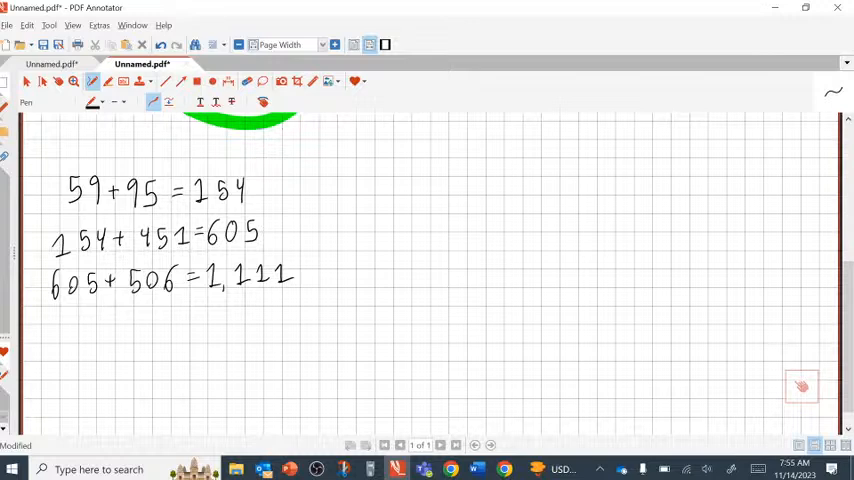
pyautogui.moveTo(400, 170)
pyautogui.mouseDown()
pyautogui.moveTo(398, 192)
pyautogui.moveTo(450, 180)
pyautogui.moveTo(445, 188)
pyautogui.mouseUp()
pyautogui.moveTo(456, 173)
pyautogui.mouseDown()
pyautogui.moveTo(462, 190)
pyautogui.moveTo(510, 176)
pyautogui.mouseUp()
# Finish 17+71=88, then write 43+34= and 28+82= below it.
pyautogui.moveTo(497, 183)
pyautogui.mouseDown()
pyautogui.moveTo(548, 171)
pyautogui.moveTo(540, 180)
pyautogui.mouseUp()
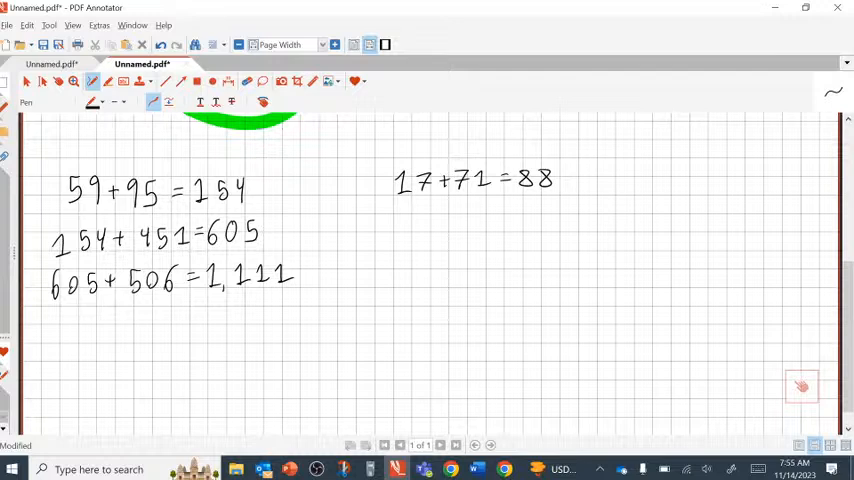
pyautogui.moveTo(406, 220)
pyautogui.mouseDown()
pyautogui.moveTo(410, 243)
pyautogui.moveTo(448, 230)
pyautogui.moveTo(440, 237)
pyautogui.moveTo(474, 234)
pyautogui.mouseUp()
pyautogui.moveTo(471, 222)
pyautogui.mouseDown()
pyautogui.moveTo(471, 240)
pyautogui.moveTo(489, 227)
pyautogui.mouseUp()
pyautogui.moveTo(479, 233)
pyautogui.mouseDown()
pyautogui.moveTo(514, 223)
pyautogui.moveTo(506, 240)
pyautogui.moveTo(532, 240)
pyautogui.mouseUp()
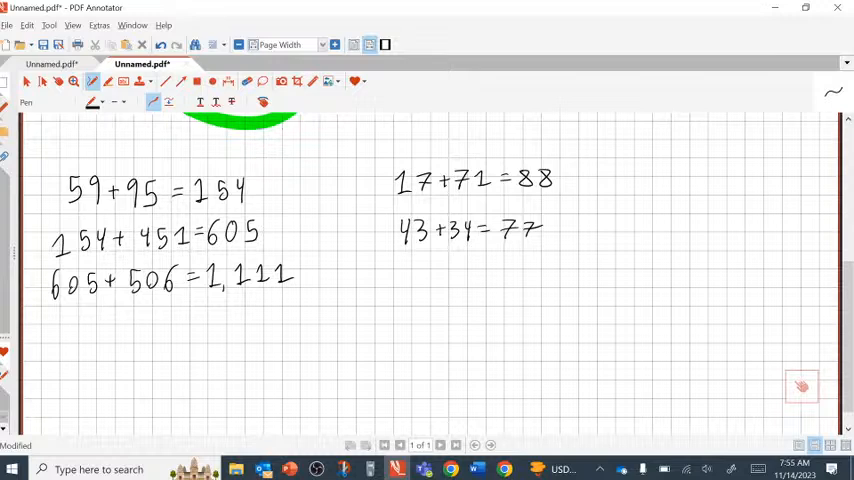
pyautogui.moveTo(398, 268)
pyautogui.mouseDown()
pyautogui.moveTo(412, 284)
pyautogui.moveTo(430, 267)
pyautogui.moveTo(448, 273)
pyautogui.mouseUp()
pyautogui.moveTo(442, 266)
pyautogui.mouseDown()
pyautogui.moveTo(442, 281)
pyautogui.moveTo(460, 268)
pyautogui.moveTo(481, 282)
pyautogui.moveTo(499, 270)
pyautogui.mouseUp()
pyautogui.moveTo(488, 276); pyautogui.dragTo(499, 276)
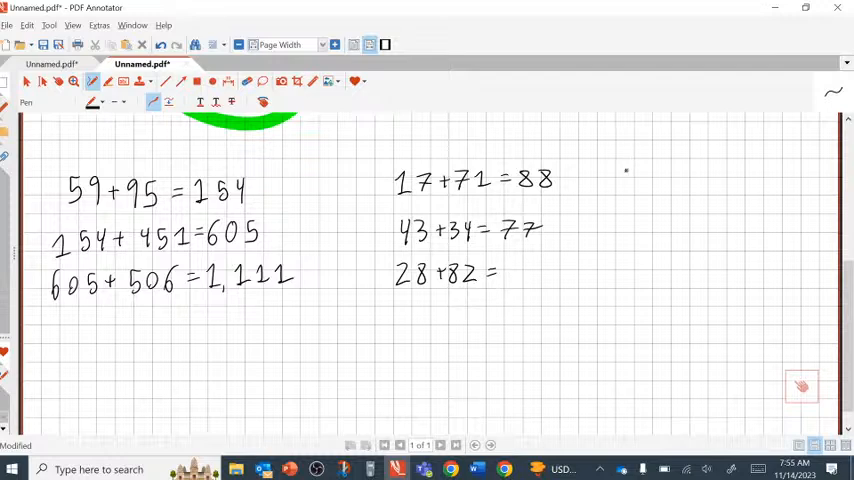
# Compute 28+82 on the calculator and write the answer 110.
pyautogui.click(370, 469)
pyautogui.click(415, 360)
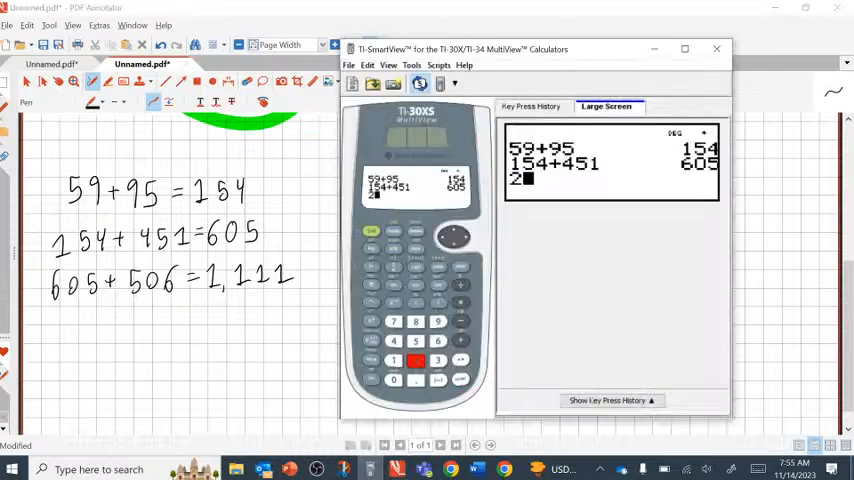
pyautogui.click(415, 321)
pyautogui.write('+82')
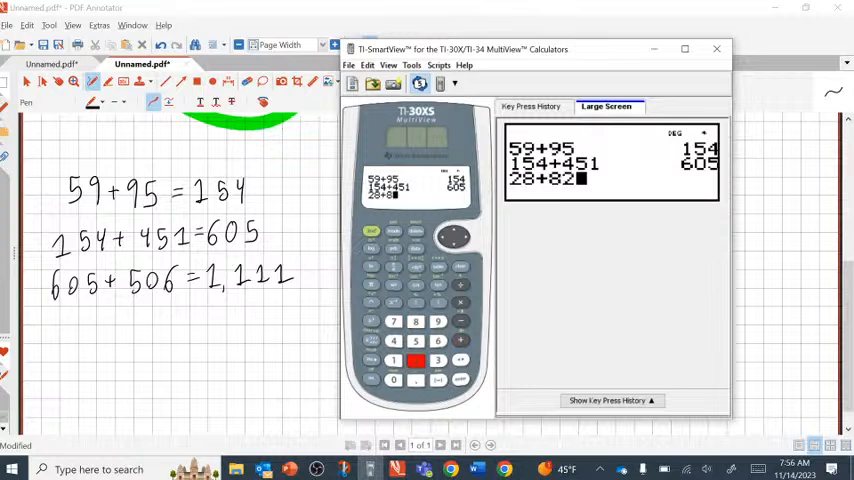
pyautogui.press('Return')
pyautogui.click(801, 386)
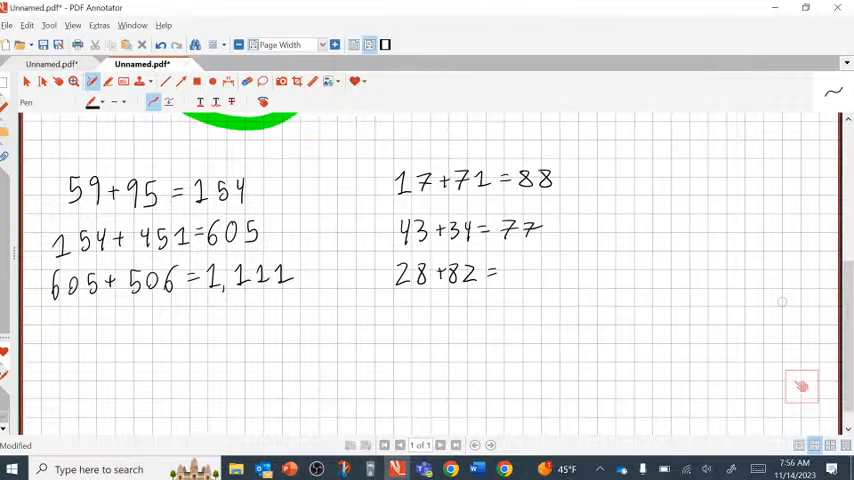
pyautogui.moveTo(509, 263)
pyautogui.mouseDown()
pyautogui.moveTo(509, 282)
pyautogui.moveTo(546, 276)
pyautogui.moveTo(556, 263)
pyautogui.mouseUp()
# Write 110+011=121 on the fourth line of the right column.
pyautogui.moveTo(394, 312)
pyautogui.mouseDown()
pyautogui.moveTo(401, 326)
pyautogui.moveTo(421, 312)
pyautogui.moveTo(421, 326)
pyautogui.moveTo(442, 311)
pyautogui.moveTo(470, 318)
pyautogui.mouseUp()
pyautogui.click(435, 319)
pyautogui.moveTo(463, 311)
pyautogui.mouseDown()
pyautogui.moveTo(463, 325)
pyautogui.moveTo(480, 326)
pyautogui.moveTo(486, 311)
pyautogui.moveTo(522, 325)
pyautogui.mouseUp()
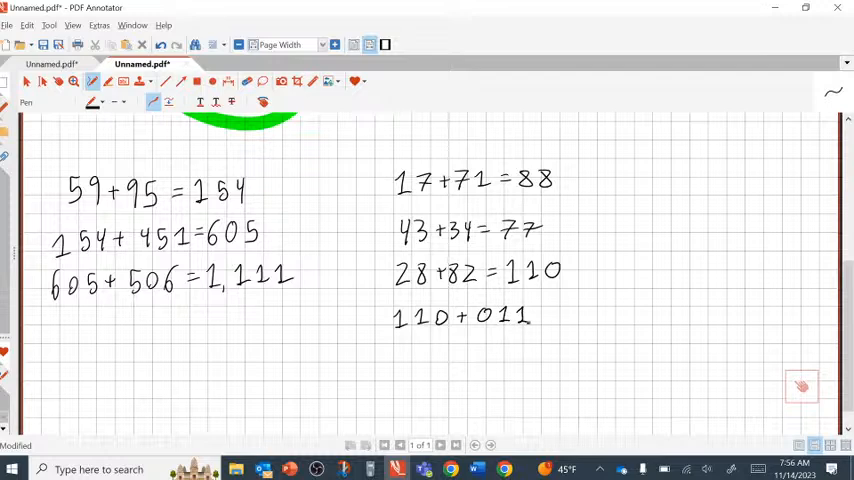
pyautogui.moveTo(539, 313); pyautogui.dragTo(548, 313)
pyautogui.moveTo(539, 318); pyautogui.dragTo(605, 322)
pyautogui.moveTo(539, 309); pyautogui.dragTo(551, 309)
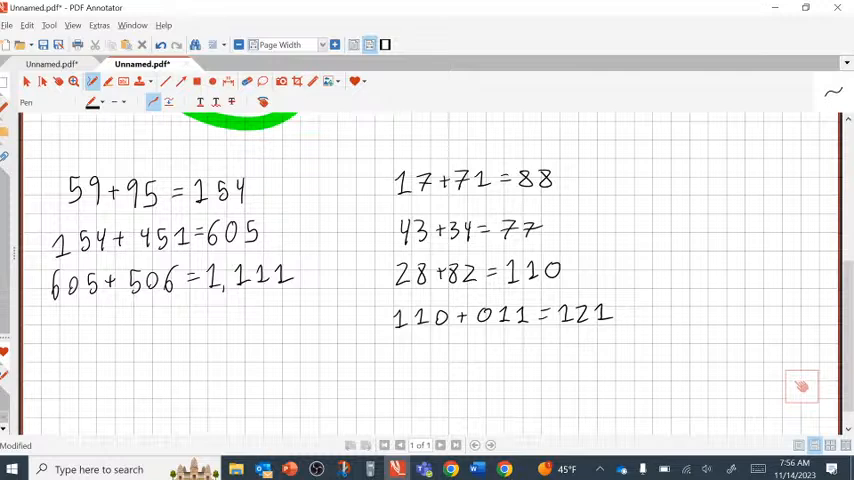
pyautogui.scroll(-1, 430, 270)
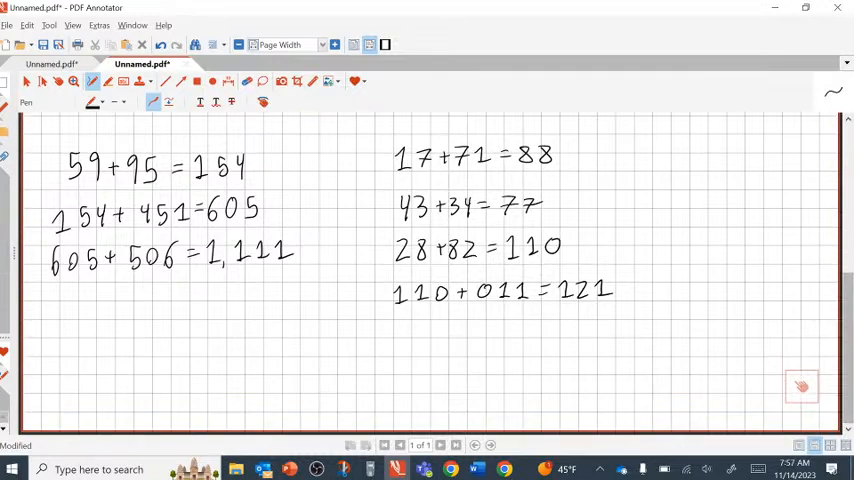
pyautogui.moveTo(66, 300)
pyautogui.mouseDown()
pyautogui.moveTo(82, 318)
pyautogui.moveTo(134, 308)
pyautogui.moveTo(148, 316)
pyautogui.mouseUp()
# Write 'Can we practice calculating' below the left column of sums.
pyautogui.moveTo(168, 306)
pyautogui.mouseDown()
pyautogui.moveTo(169, 330)
pyautogui.moveTo(170, 316)
pyautogui.mouseUp()
pyautogui.moveTo(183, 318)
pyautogui.mouseDown()
pyautogui.moveTo(193, 304)
pyautogui.moveTo(217, 316)
pyautogui.mouseUp()
pyautogui.moveTo(225, 298)
pyautogui.mouseDown()
pyautogui.moveTo(226, 316)
pyautogui.moveTo(262, 314)
pyautogui.mouseUp()
pyautogui.moveTo(66, 336)
pyautogui.mouseDown()
pyautogui.moveTo(62, 350)
pyautogui.moveTo(90, 350)
pyautogui.mouseUp()
pyautogui.moveTo(108, 340)
pyautogui.mouseDown()
pyautogui.moveTo(104, 350)
pyautogui.moveTo(134, 348)
pyautogui.mouseUp()
pyautogui.moveTo(146, 340); pyautogui.dragTo(166, 348)
pyautogui.moveTo(172, 338); pyautogui.dragTo(193, 348)
# Finish with 'unit rates?', undoing a stray stroke and adding the missing u.
pyautogui.moveTo(205, 338)
pyautogui.mouseDown()
pyautogui.moveTo(197, 366)
pyautogui.moveTo(228, 346)
pyautogui.moveTo(262, 340)
pyautogui.moveTo(318, 346)
pyautogui.mouseUp()
pyautogui.hotkey('ctrl', 'z')
pyautogui.moveTo(325, 336)
pyautogui.mouseDown()
pyautogui.moveTo(320, 348)
pyautogui.moveTo(334, 344)
pyautogui.mouseUp()
pyautogui.click(334, 350)
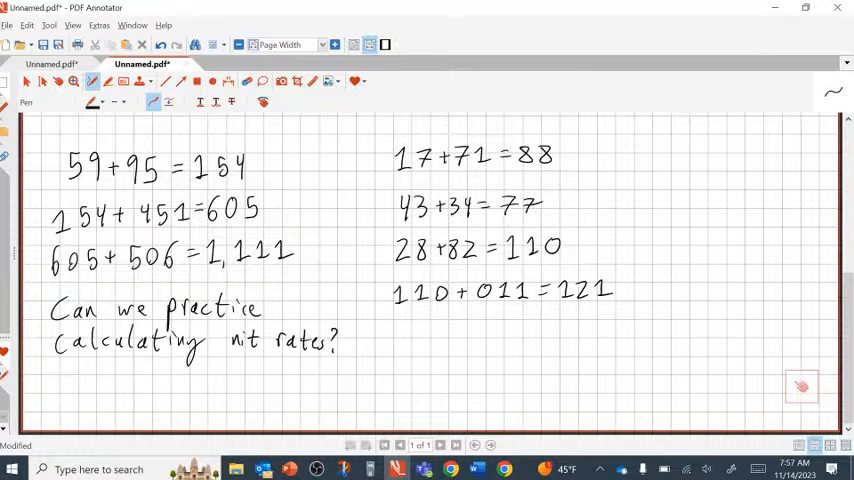
pyautogui.moveTo(217, 333); pyautogui.dragTo(229, 346)
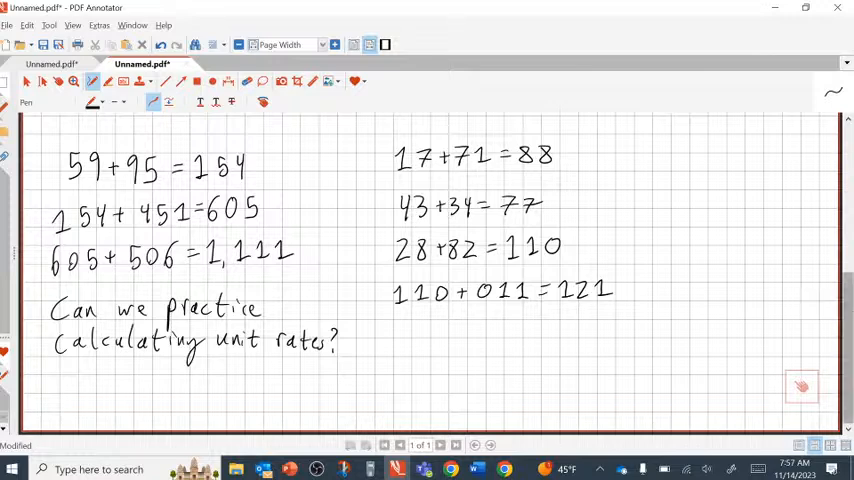
# Append a new blank grid page at the end of the document via Edit > Page.
pyautogui.click(27, 25)
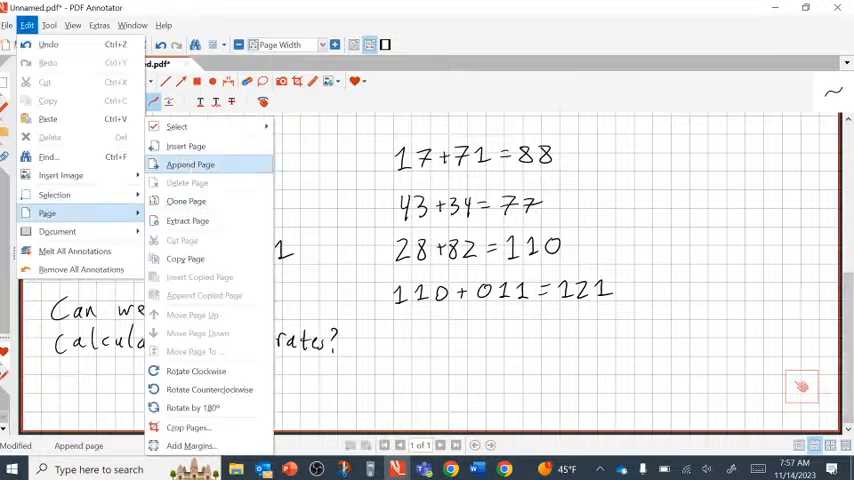
pyautogui.click(190, 164)
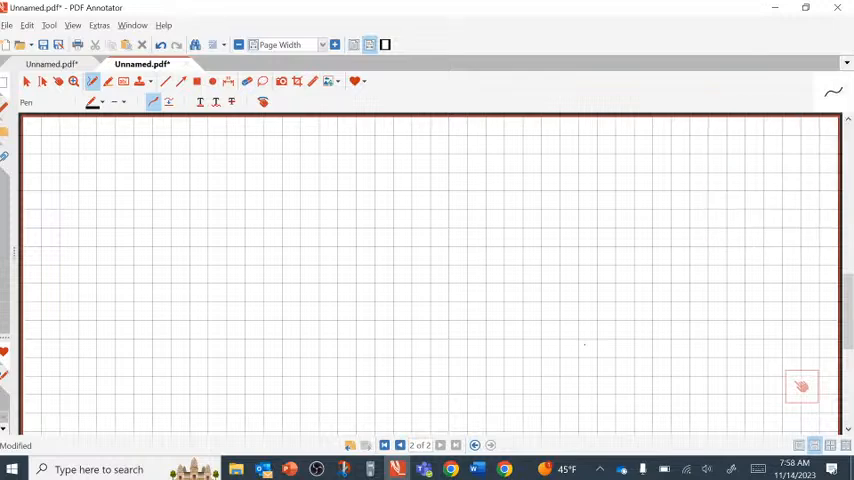
# Switch the pen colour to blue from the colour dropdown.
pyautogui.click(101, 103)
pyautogui.click(187, 145)
# Handwrite 'Unit Rate Practice' at the top left and underline it with a wavy line.
pyautogui.moveTo(41, 127)
pyautogui.mouseDown()
pyautogui.moveTo(56, 158)
pyautogui.moveTo(86, 157)
pyautogui.mouseUp()
pyautogui.moveTo(97, 127); pyautogui.dragTo(98, 158)
pyautogui.moveTo(90, 140)
pyautogui.mouseDown()
pyautogui.moveTo(104, 139)
pyautogui.moveTo(120, 160)
pyautogui.mouseUp()
pyautogui.moveTo(120, 128)
pyautogui.mouseDown()
pyautogui.moveTo(135, 160)
pyautogui.moveTo(152, 158)
pyautogui.mouseUp()
pyautogui.moveTo(163, 128)
pyautogui.mouseDown()
pyautogui.moveTo(165, 158)
pyautogui.moveTo(172, 139)
pyautogui.mouseUp()
pyautogui.moveTo(172, 150); pyautogui.dragTo(181, 157)
pyautogui.moveTo(199, 128); pyautogui.dragTo(200, 160)
pyautogui.moveTo(200, 130)
pyautogui.mouseDown()
pyautogui.moveTo(201, 146)
pyautogui.moveTo(256, 158)
pyautogui.mouseUp()
pyautogui.moveTo(263, 143)
pyautogui.mouseDown()
pyautogui.moveTo(263, 157)
pyautogui.moveTo(294, 157)
pyautogui.mouseUp()
pyautogui.moveTo(38, 173); pyautogui.dragTo(304, 166)
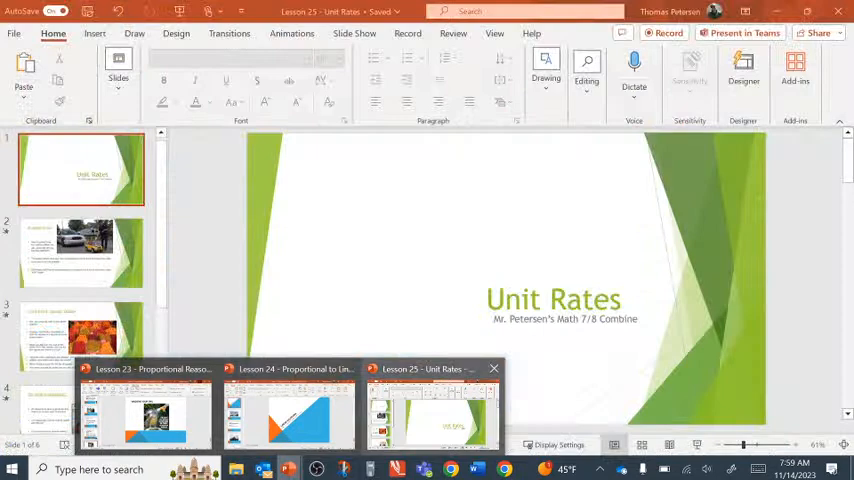
# Bring the Lesson 25 - Unit Rates deck forward and show the Animations ribbon.
pyautogui.click(432, 400)
pyautogui.click(291, 33)
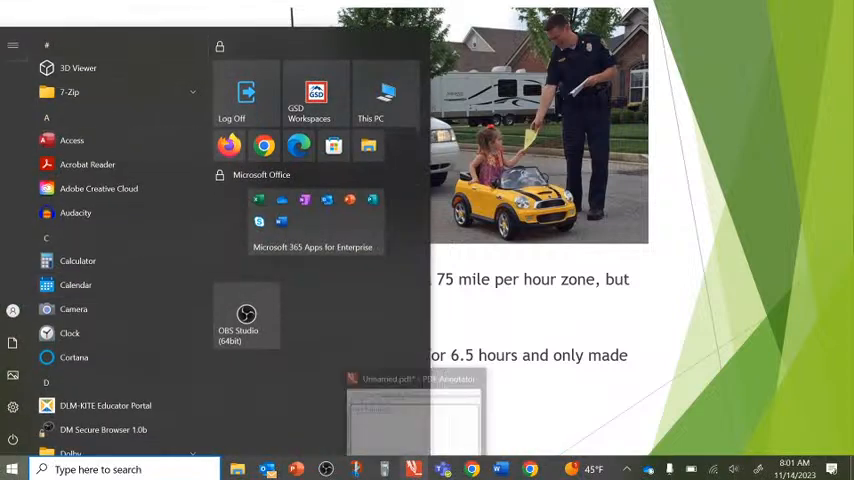
# Return to the grid page and handwrite '6.5 hours' and '507 miles' under the title.
pyautogui.click(413, 469)
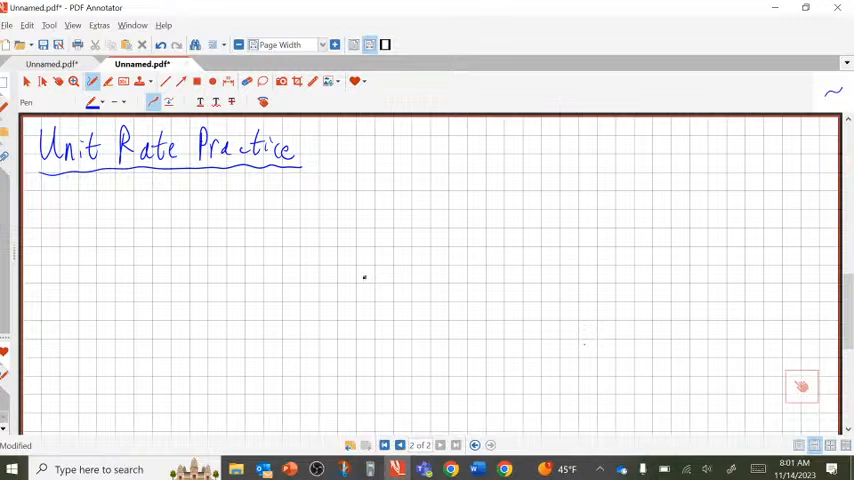
pyautogui.moveTo(67, 192)
pyautogui.mouseDown()
pyautogui.moveTo(61, 208)
pyautogui.moveTo(86, 217)
pyautogui.mouseUp()
pyautogui.click(79, 218)
pyautogui.moveTo(120, 193)
pyautogui.mouseDown()
pyautogui.moveTo(120, 216)
pyautogui.moveTo(148, 216)
pyautogui.moveTo(158, 205)
pyautogui.moveTo(163, 215)
pyautogui.mouseUp()
pyautogui.moveTo(246, 194)
pyautogui.mouseDown()
pyautogui.moveTo(244, 216)
pyautogui.moveTo(282, 200)
pyautogui.moveTo(296, 215)
pyautogui.moveTo(345, 214)
pyautogui.mouseUp()
pyautogui.moveTo(350, 205)
pyautogui.mouseDown()
pyautogui.moveTo(352, 214)
pyautogui.moveTo(368, 205)
pyautogui.moveTo(368, 214)
pyautogui.mouseUp()
pyautogui.moveTo(375, 203); pyautogui.dragTo(370, 214)
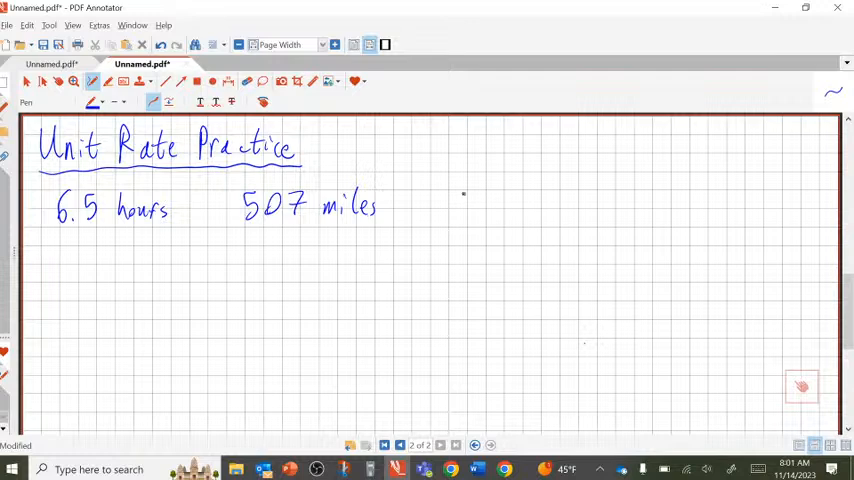
# Start the fraction by writing '507 miles' to the right of the quantities.
pyautogui.moveTo(464, 192)
pyautogui.mouseDown()
pyautogui.moveTo(465, 210)
pyautogui.moveTo(474, 192)
pyautogui.moveTo(483, 194)
pyautogui.mouseUp()
pyautogui.moveTo(503, 195)
pyautogui.mouseDown()
pyautogui.moveTo(511, 194)
pyautogui.moveTo(505, 210)
pyautogui.moveTo(541, 207)
pyautogui.mouseUp()
pyautogui.moveTo(548, 192)
pyautogui.mouseDown()
pyautogui.moveTo(548, 207)
pyautogui.moveTo(560, 207)
pyautogui.mouseUp()
# Finish 'miles', draw the fraction bar and write 6.5 below it as the denominator.
pyautogui.moveTo(564, 199); pyautogui.dragTo(569, 206)
pyautogui.moveTo(457, 219); pyautogui.dragTo(584, 212)
pyautogui.moveTo(489, 227)
pyautogui.mouseDown()
pyautogui.moveTo(484, 243)
pyautogui.moveTo(510, 232)
pyautogui.moveTo(505, 242)
pyautogui.moveTo(567, 240)
pyautogui.mouseUp()
pyautogui.click(494, 243)
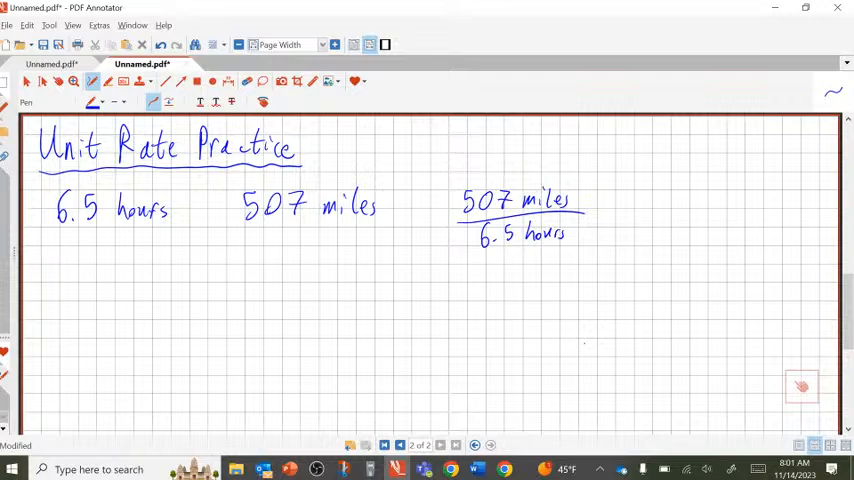
# Evaluate 507 ÷ 6.5 = 78 in TI-SmartView, then write '= 78' after the fraction.
pyautogui.hotkey('alt', 'Tab')
pyautogui.write('50')
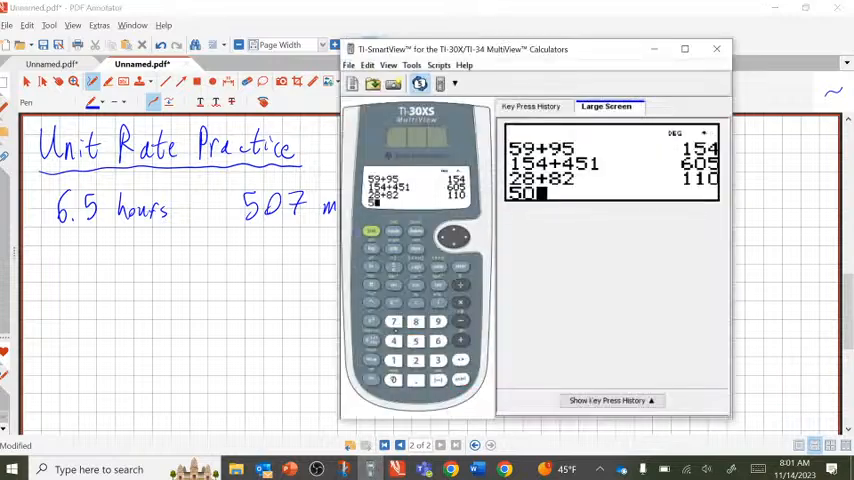
pyautogui.write('7/6.5')
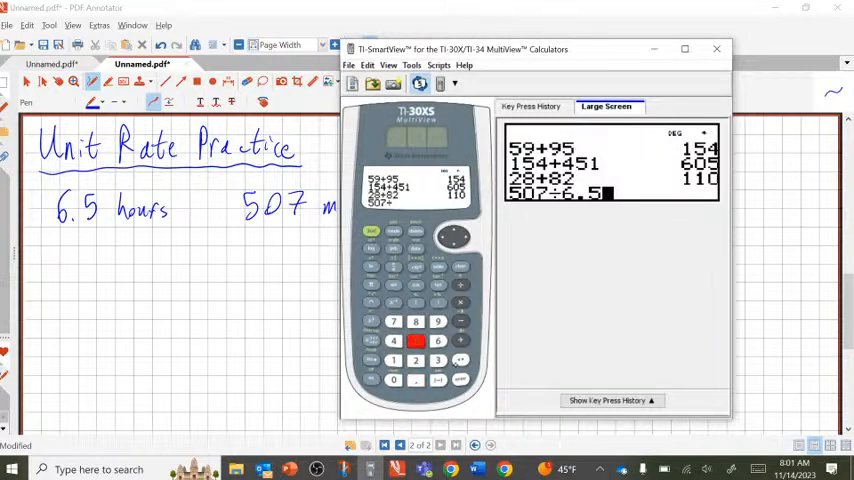
pyautogui.press('Return')
pyautogui.hotkey('alt', 'Tab')
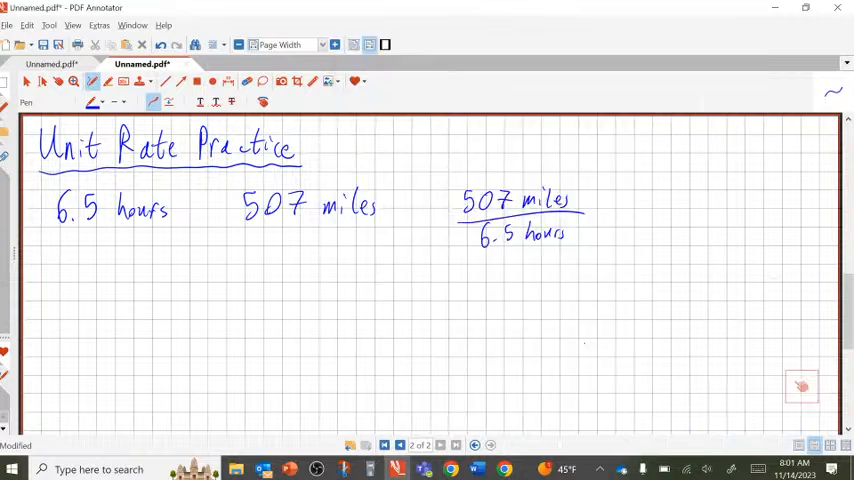
pyautogui.moveTo(599, 211); pyautogui.dragTo(610, 211)
pyautogui.moveTo(599, 218)
pyautogui.mouseDown()
pyautogui.moveTo(669, 221)
pyautogui.moveTo(698, 198)
pyautogui.moveTo(727, 196)
pyautogui.moveTo(697, 221)
pyautogui.moveTo(720, 215)
pyautogui.mouseUp()
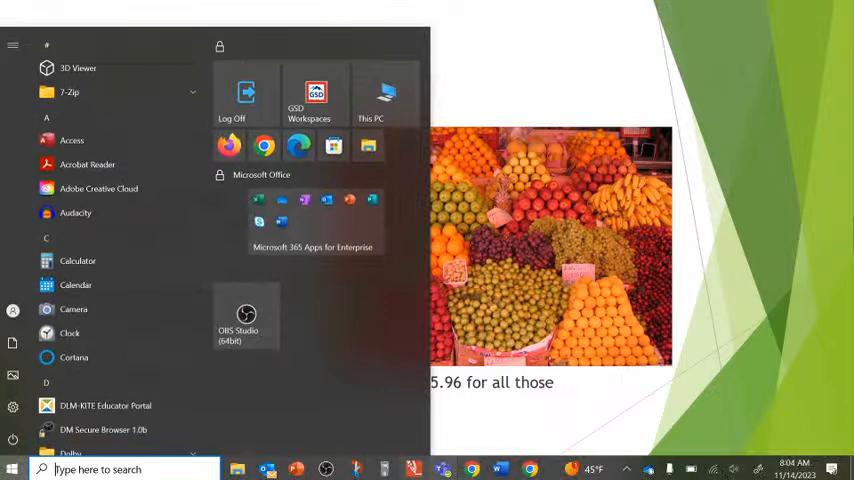
# Return to the worksheet and handwrite '$15.96' and '9.5 lb' below the speed problem.
pyautogui.click(413, 469)
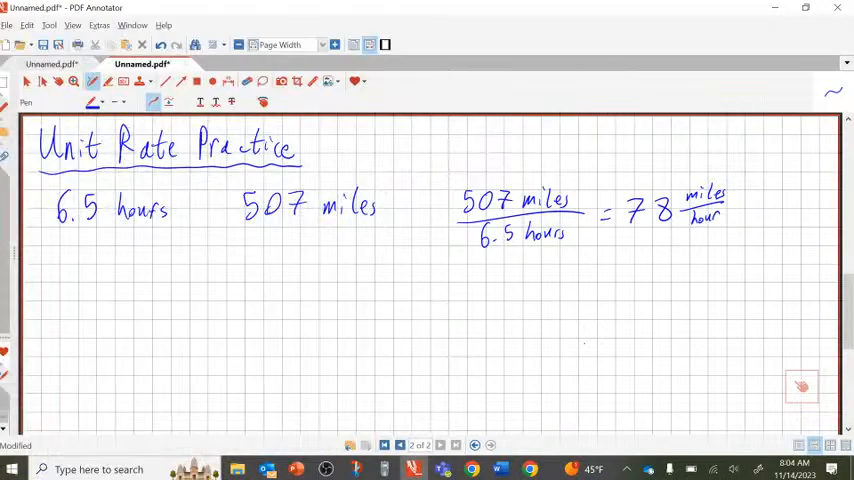
pyautogui.moveTo(66, 276)
pyautogui.mouseDown()
pyautogui.moveTo(49, 302)
pyautogui.moveTo(57, 308)
pyautogui.moveTo(76, 280)
pyautogui.moveTo(76, 302)
pyautogui.moveTo(94, 286)
pyautogui.moveTo(88, 302)
pyautogui.mouseUp()
pyautogui.click(110, 301)
pyautogui.moveTo(125, 278)
pyautogui.mouseDown()
pyautogui.moveTo(122, 304)
pyautogui.moveTo(137, 296)
pyautogui.mouseUp()
pyautogui.moveTo(210, 274); pyautogui.dragTo(206, 302)
pyautogui.click(222, 301)
pyautogui.moveTo(244, 273)
pyautogui.mouseDown()
pyautogui.moveTo(232, 299)
pyautogui.moveTo(268, 295)
pyautogui.mouseUp()
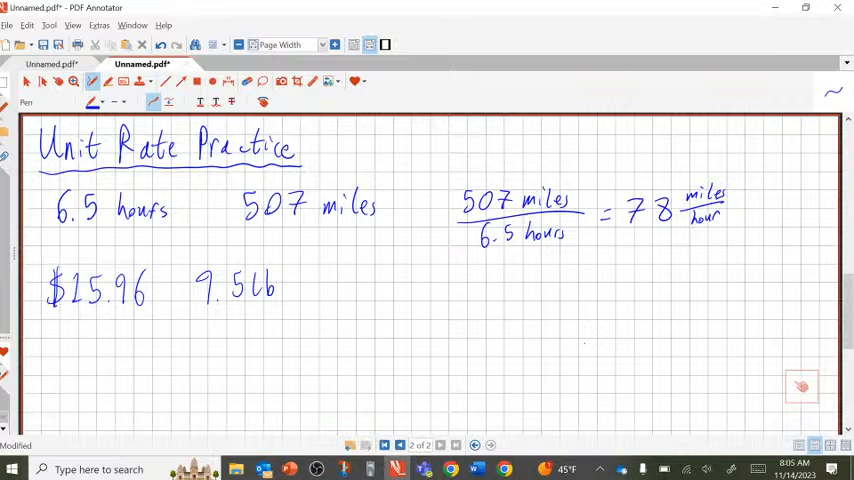
# Handwrite the fraction 15.96 dollars over 9.5 lb.
pyautogui.moveTo(343, 267)
pyautogui.mouseDown()
pyautogui.moveTo(343, 279)
pyautogui.moveTo(425, 281)
pyautogui.mouseUp()
pyautogui.moveTo(434, 266); pyautogui.dragTo(433, 281)
pyautogui.moveTo(441, 264)
pyautogui.mouseDown()
pyautogui.moveTo(440, 281)
pyautogui.moveTo(460, 281)
pyautogui.mouseUp()
pyautogui.moveTo(468, 272); pyautogui.dragTo(463, 280)
pyautogui.moveTo(338, 291); pyautogui.dragTo(484, 291)
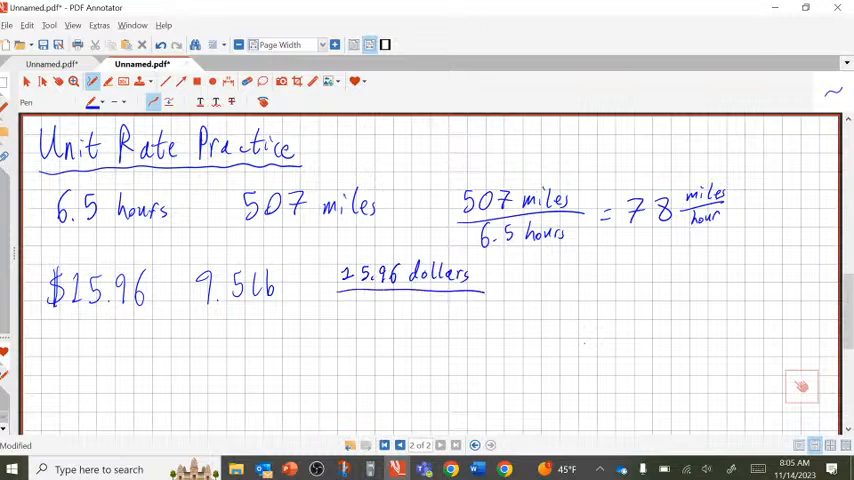
pyautogui.moveTo(369, 298); pyautogui.dragTo(368, 314)
pyautogui.moveTo(375, 312); pyautogui.dragTo(410, 313)
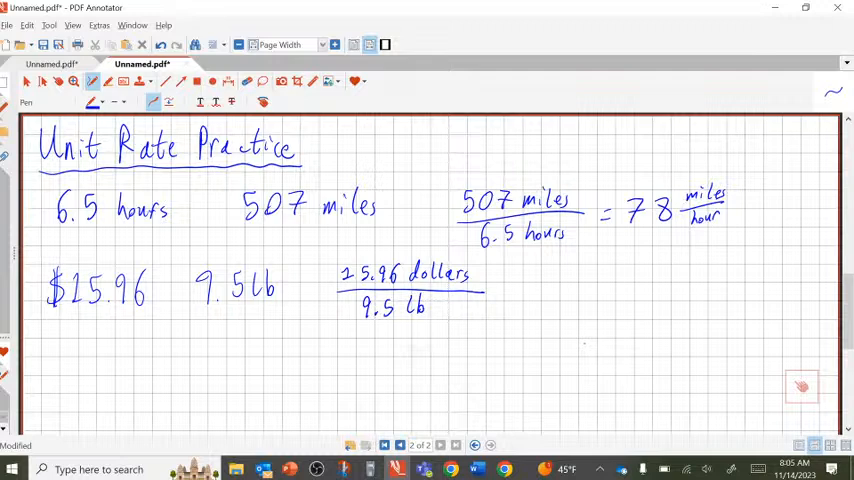
# Write '= 1.68 dollars/lb' after the fraction and circle the answer.
pyautogui.moveTo(497, 290)
pyautogui.mouseDown()
pyautogui.moveTo(525, 302)
pyautogui.moveTo(582, 284)
pyautogui.moveTo(575, 286)
pyautogui.moveTo(636, 288)
pyautogui.mouseUp()
pyautogui.click(538, 301)
pyautogui.moveTo(643, 270)
pyautogui.mouseDown()
pyautogui.moveTo(643, 288)
pyautogui.moveTo(665, 281)
pyautogui.mouseUp()
pyautogui.moveTo(671, 281); pyautogui.dragTo(667, 289)
pyautogui.moveTo(597, 292); pyautogui.dragTo(677, 290)
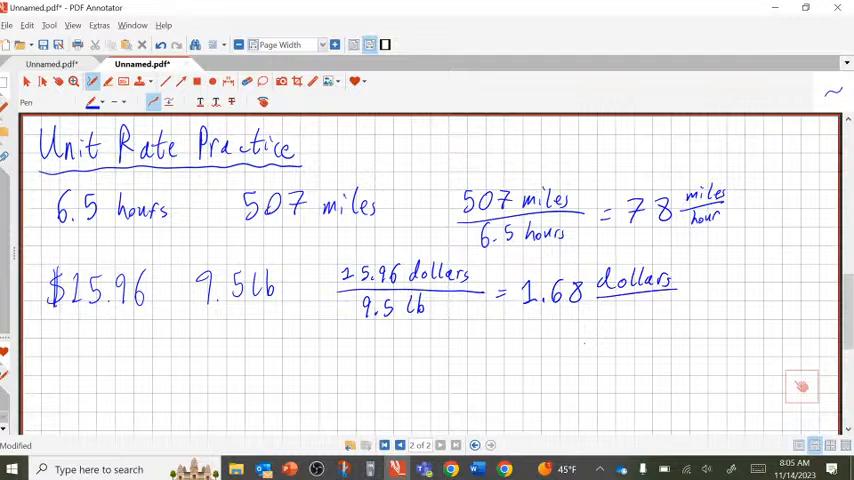
pyautogui.moveTo(617, 299)
pyautogui.mouseDown()
pyautogui.moveTo(616, 317)
pyautogui.moveTo(623, 316)
pyautogui.mouseUp()
pyautogui.moveTo(598, 257); pyautogui.dragTo(612, 262)
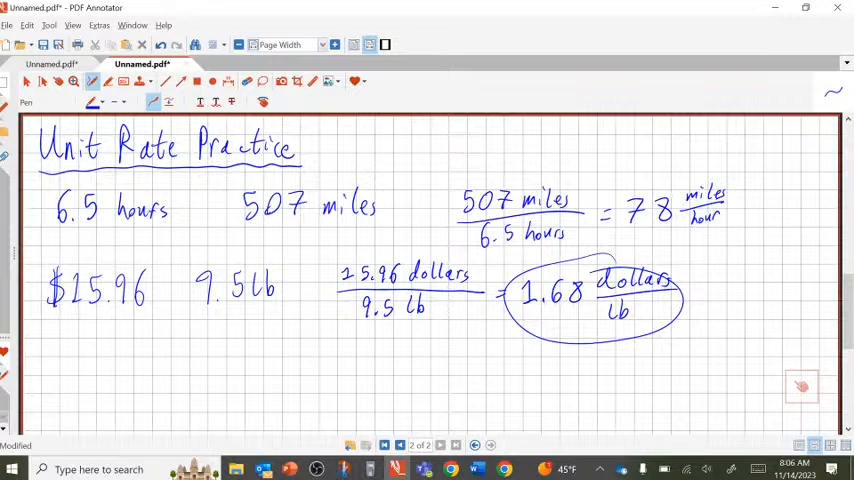
pyautogui.scroll(-3, 430, 270)
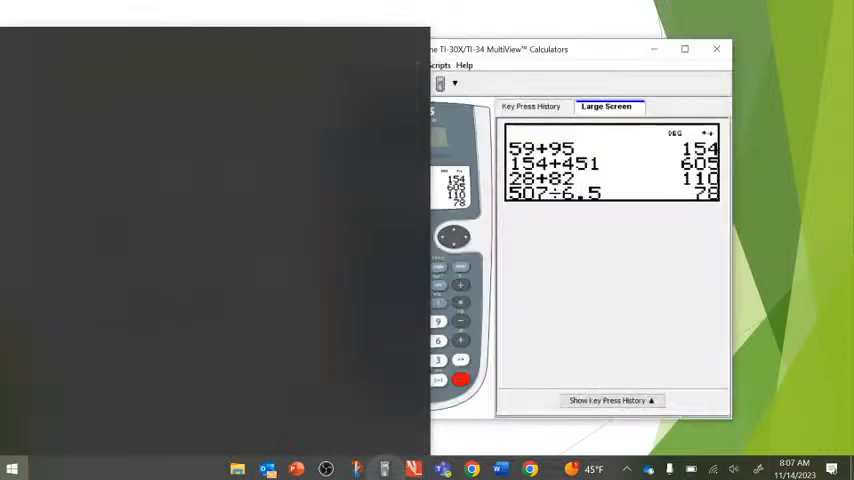
# Alt+Tab from TI-SmartView back to the PDF Annotator notes page.
pyautogui.hotkey('alt', 'Tab')
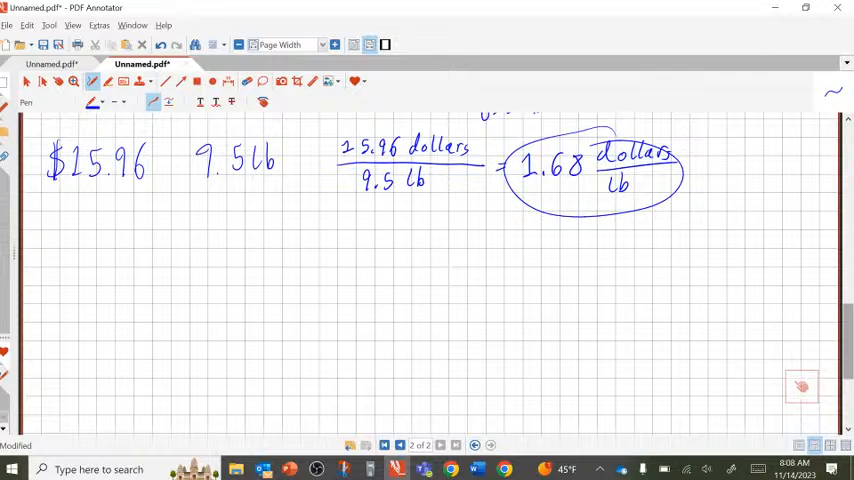
# Handwrite '1.68 dollars/lb' and the second weight '8.9 lb'.
pyautogui.moveTo(87, 224); pyautogui.dragTo(89, 251)
pyautogui.click(100, 249)
pyautogui.moveTo(118, 225)
pyautogui.mouseDown()
pyautogui.moveTo(108, 242)
pyautogui.moveTo(147, 236)
pyautogui.moveTo(165, 212)
pyautogui.moveTo(182, 228)
pyautogui.mouseUp()
pyautogui.moveTo(187, 212)
pyautogui.mouseDown()
pyautogui.moveTo(188, 228)
pyautogui.moveTo(195, 226)
pyautogui.mouseUp()
pyautogui.moveTo(198, 226)
pyautogui.mouseDown()
pyautogui.moveTo(202, 219)
pyautogui.moveTo(205, 226)
pyautogui.mouseUp()
pyautogui.moveTo(152, 237)
pyautogui.mouseDown()
pyautogui.moveTo(208, 232)
pyautogui.moveTo(172, 256)
pyautogui.moveTo(186, 254)
pyautogui.mouseUp()
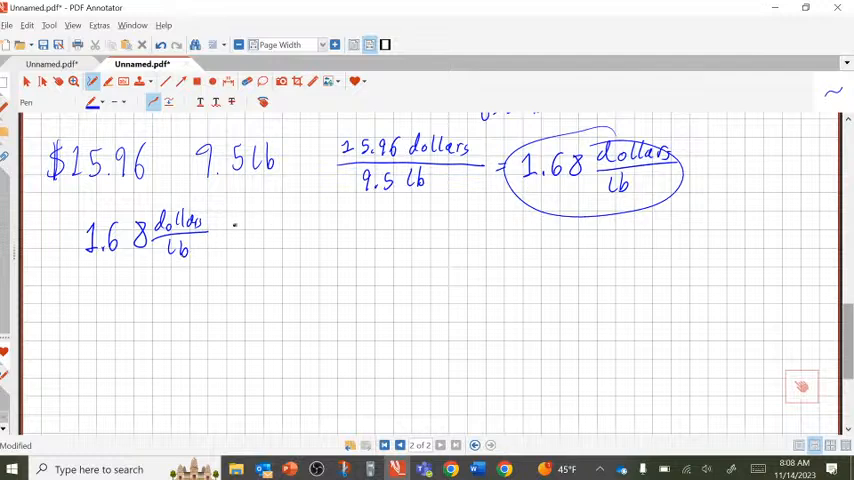
pyautogui.moveTo(264, 221)
pyautogui.mouseDown()
pyautogui.moveTo(288, 240)
pyautogui.moveTo(322, 236)
pyautogui.mouseUp()
pyautogui.click(274, 239)
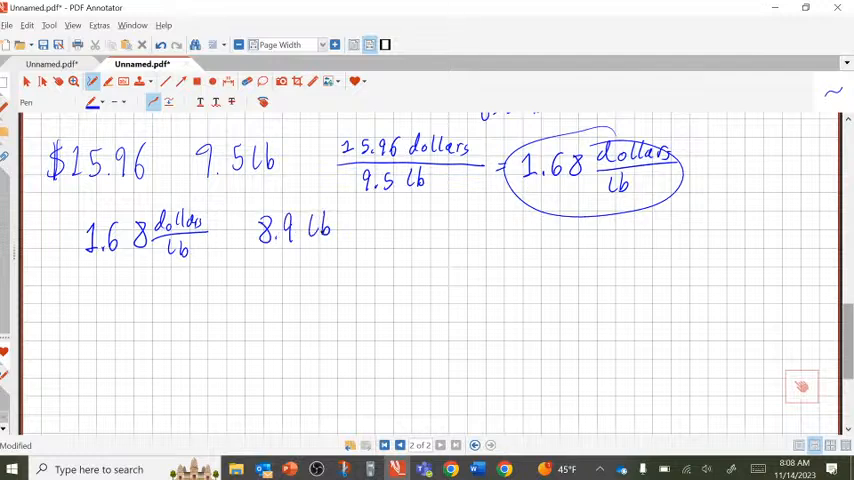
# Set up 1.68 dollars/lb over 8.9 lb as a fraction and circle the numbers.
pyautogui.moveTo(303, 278)
pyautogui.mouseDown()
pyautogui.moveTo(313, 294)
pyautogui.moveTo(335, 281)
pyautogui.moveTo(350, 285)
pyautogui.moveTo(382, 260)
pyautogui.moveTo(388, 270)
pyautogui.moveTo(411, 266)
pyautogui.moveTo(415, 278)
pyautogui.mouseUp()
pyautogui.click(324, 289)
pyautogui.moveTo(389, 282); pyautogui.dragTo(402, 293)
pyautogui.moveTo(297, 311); pyautogui.dragTo(437, 310)
pyautogui.moveTo(330, 326)
pyautogui.mouseDown()
pyautogui.moveTo(334, 340)
pyautogui.moveTo(386, 336)
pyautogui.mouseUp()
pyautogui.moveTo(335, 254)
pyautogui.mouseDown()
pyautogui.moveTo(290, 320)
pyautogui.moveTo(362, 300)
pyautogui.moveTo(331, 254)
pyautogui.mouseUp()
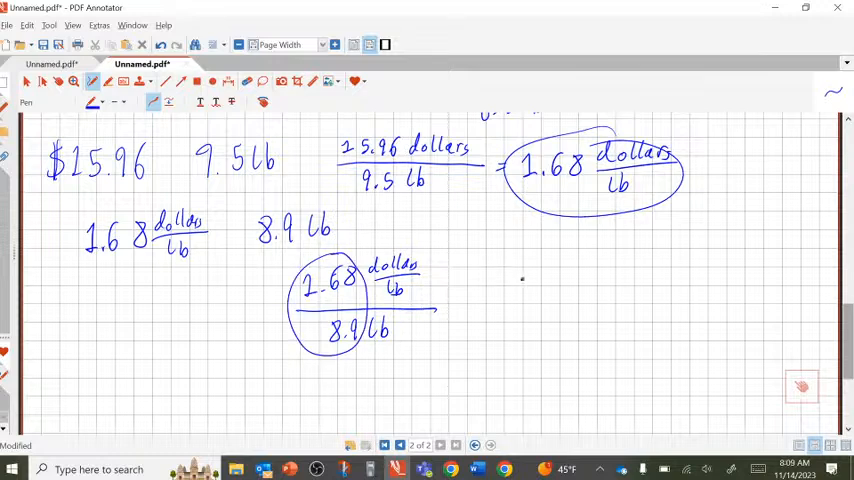
# Begin a units expression by writing dollars over lb to the right.
pyautogui.moveTo(526, 278)
pyautogui.mouseDown()
pyautogui.moveTo(526, 288)
pyautogui.moveTo(533, 280)
pyautogui.mouseUp()
pyautogui.moveTo(546, 266)
pyautogui.mouseDown()
pyautogui.moveTo(544, 288)
pyautogui.moveTo(569, 288)
pyautogui.mouseUp()
pyautogui.moveTo(514, 296)
pyautogui.mouseDown()
pyautogui.moveTo(572, 294)
pyautogui.moveTo(536, 317)
pyautogui.moveTo(550, 318)
pyautogui.mouseUp()
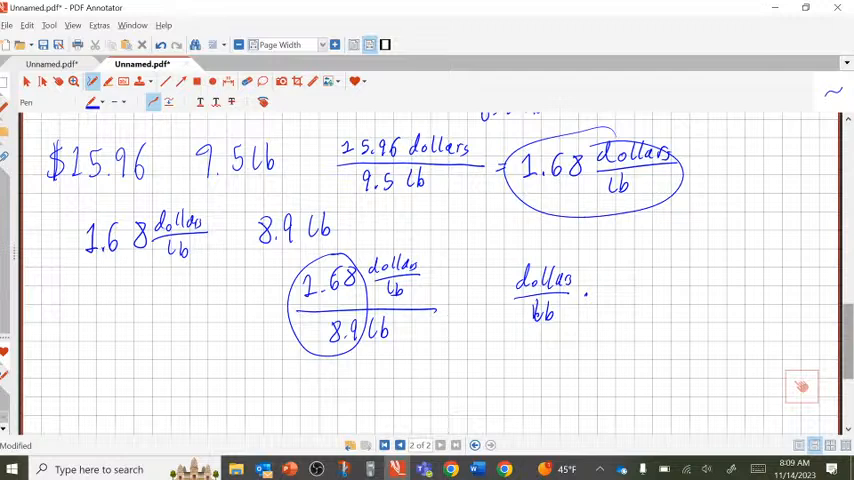
# Write dollars/lb ÷ lb/1 = dollars/lb · 1/lb as the units working.
pyautogui.moveTo(614, 269); pyautogui.dragTo(618, 281)
pyautogui.moveTo(581, 294); pyautogui.dragTo(594, 294)
pyautogui.click(588, 300)
pyautogui.moveTo(624, 264); pyautogui.dragTo(641, 291)
pyautogui.moveTo(624, 298)
pyautogui.mouseDown()
pyautogui.moveTo(626, 312)
pyautogui.moveTo(690, 281)
pyautogui.moveTo(729, 280)
pyautogui.mouseUp()
pyautogui.moveTo(675, 289)
pyautogui.mouseDown()
pyautogui.moveTo(703, 287)
pyautogui.moveTo(695, 310)
pyautogui.moveTo(708, 308)
pyautogui.mouseUp()
pyautogui.click(741, 286)
pyautogui.moveTo(757, 271)
pyautogui.mouseDown()
pyautogui.moveTo(762, 283)
pyautogui.moveTo(781, 286)
pyautogui.moveTo(757, 308)
pyautogui.moveTo(770, 307)
pyautogui.mouseUp()
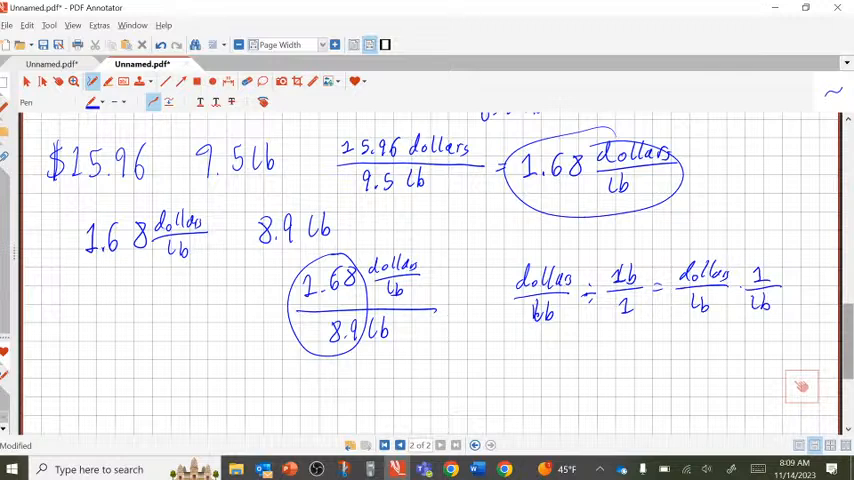
# Write the simplified unit dollars/lb² below, then bring the calculator forward.
pyautogui.moveTo(661, 330)
pyautogui.mouseDown()
pyautogui.moveTo(663, 340)
pyautogui.moveTo(672, 333)
pyautogui.moveTo(682, 340)
pyautogui.mouseUp()
pyautogui.moveTo(688, 322)
pyautogui.mouseDown()
pyautogui.moveTo(690, 340)
pyautogui.moveTo(710, 340)
pyautogui.mouseUp()
pyautogui.moveTo(641, 348)
pyautogui.mouseDown()
pyautogui.moveTo(716, 345)
pyautogui.moveTo(668, 370)
pyautogui.moveTo(693, 356)
pyautogui.mouseUp()
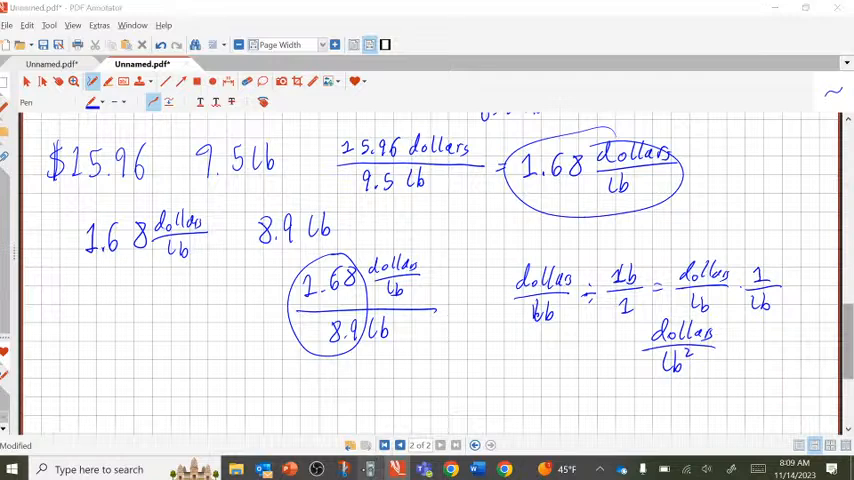
pyautogui.hotkey('alt', 'Tab')
pyautogui.write('1.68/8.9')
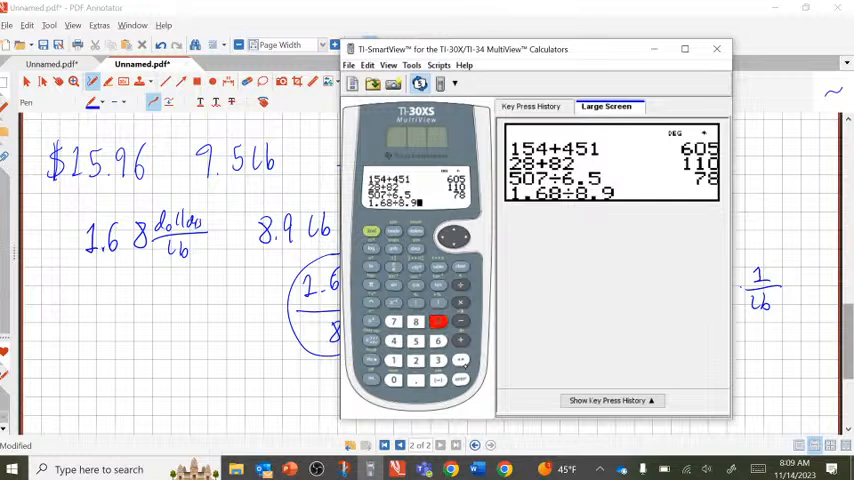
# Evaluate 1.68 ÷ 8.9 = 0.188764045 in TI-SmartView and return to the notes page.
pyautogui.press('Return')
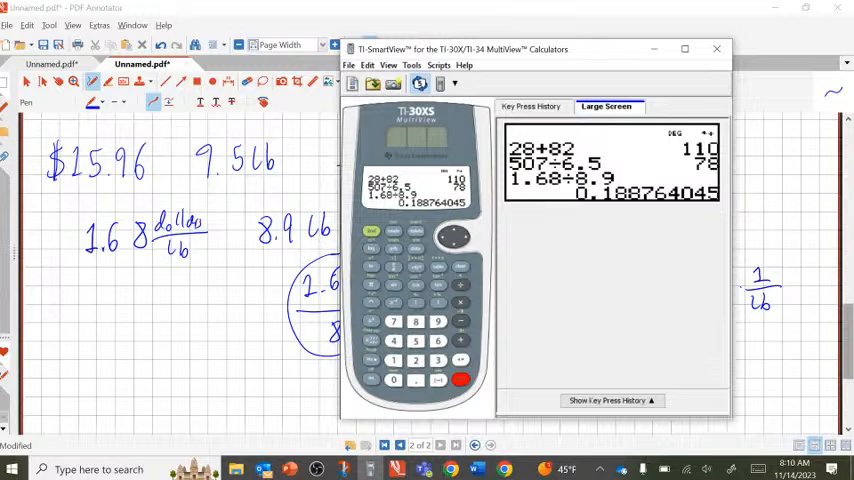
pyautogui.click(801, 386)
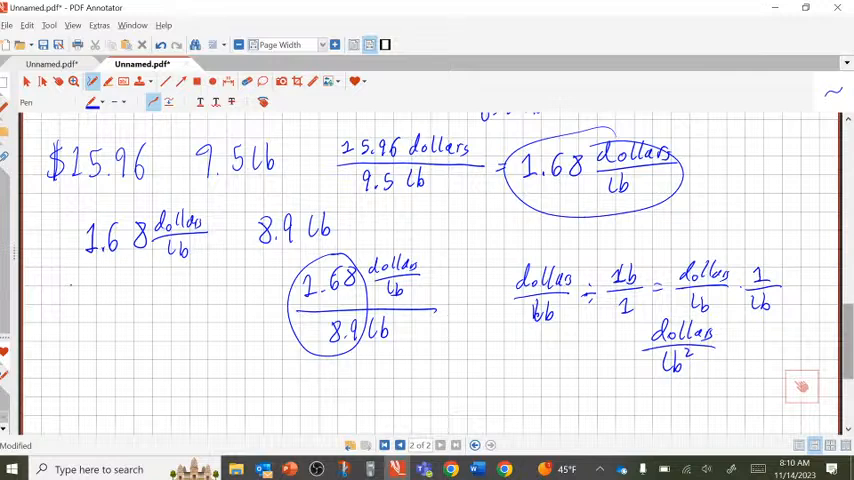
# Write 8.9 lb over 1.68 at left, erase the stray lb, and circle the pound units.
pyautogui.moveTo(79, 284)
pyautogui.mouseDown()
pyautogui.moveTo(96, 307)
pyautogui.moveTo(103, 303)
pyautogui.mouseUp()
pyautogui.click(84, 305)
pyautogui.moveTo(112, 283); pyautogui.dragTo(122, 302)
pyautogui.moveTo(44, 318); pyautogui.dragTo(147, 313)
pyautogui.moveTo(66, 331)
pyautogui.mouseDown()
pyautogui.moveTo(64, 350)
pyautogui.moveTo(98, 334)
pyautogui.moveTo(118, 337)
pyautogui.mouseUp()
pyautogui.click(73, 348)
pyautogui.moveTo(127, 321)
pyautogui.mouseDown()
pyautogui.moveTo(128, 348)
pyautogui.moveTo(125, 334)
pyautogui.moveTo(156, 331)
pyautogui.moveTo(123, 354)
pyautogui.moveTo(134, 352)
pyautogui.mouseUp()
pyautogui.press('e')
pyautogui.press('p')
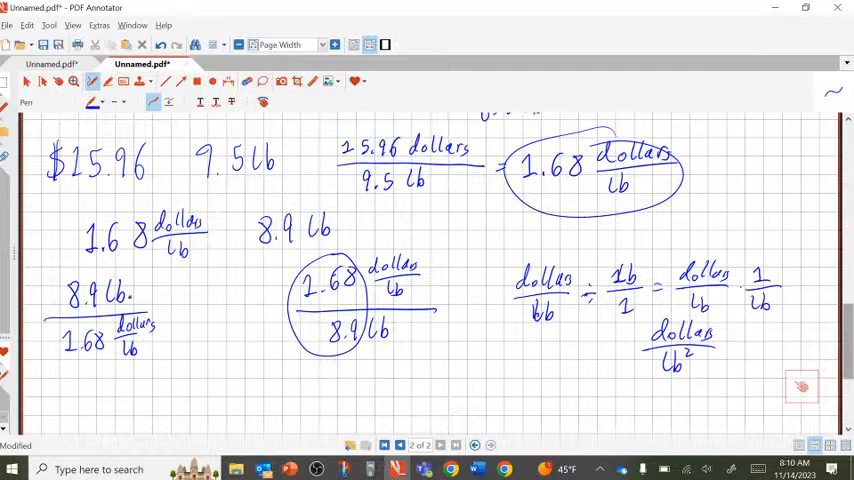
pyautogui.moveTo(120, 274); pyautogui.dragTo(113, 282)
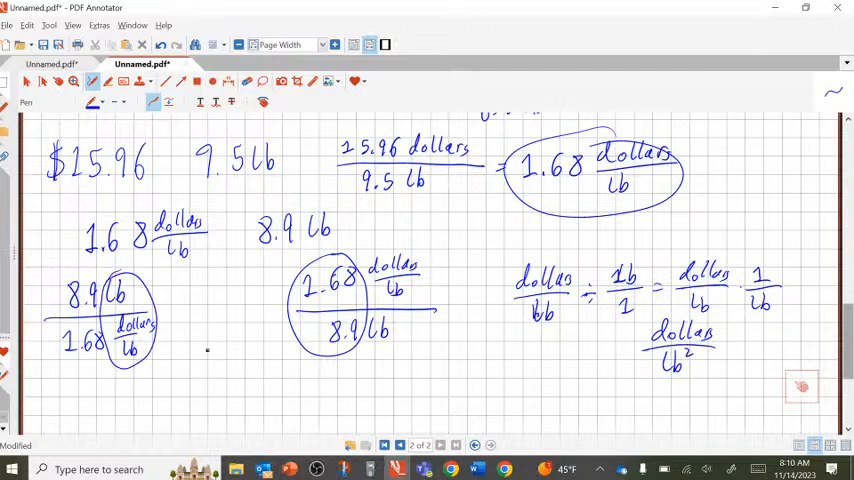
# Handwrite lb/1 · lb/dollars = lb²/dollars beneath the fractions.
pyautogui.moveTo(206, 343)
pyautogui.mouseDown()
pyautogui.moveTo(207, 364)
pyautogui.moveTo(232, 367)
pyautogui.mouseUp()
pyautogui.moveTo(212, 378); pyautogui.dragTo(214, 394)
pyautogui.click(243, 365)
pyautogui.moveTo(262, 340)
pyautogui.mouseDown()
pyautogui.moveTo(261, 360)
pyautogui.moveTo(288, 367)
pyautogui.moveTo(258, 372)
pyautogui.moveTo(266, 388)
pyautogui.mouseUp()
pyautogui.moveTo(276, 372)
pyautogui.mouseDown()
pyautogui.moveTo(277, 388)
pyautogui.moveTo(287, 390)
pyautogui.mouseUp()
pyautogui.moveTo(326, 356)
pyautogui.mouseDown()
pyautogui.moveTo(327, 372)
pyautogui.moveTo(349, 358)
pyautogui.moveTo(354, 375)
pyautogui.moveTo(327, 395)
pyautogui.mouseUp()
pyautogui.moveTo(334, 386); pyautogui.dragTo(343, 395)
pyautogui.moveTo(347, 380)
pyautogui.mouseDown()
pyautogui.moveTo(348, 395)
pyautogui.moveTo(359, 397)
pyautogui.mouseUp()
pyautogui.moveTo(365, 386); pyautogui.dragTo(361, 397)
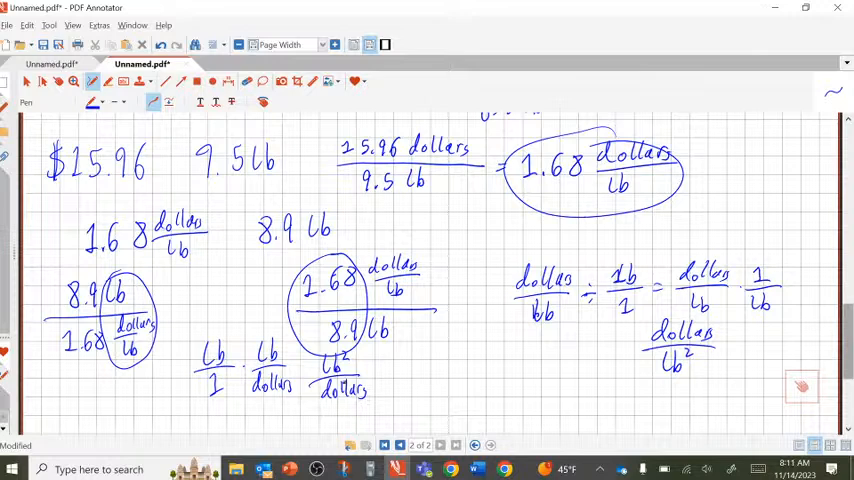
# Compute 8.9 ÷ 1.68 = 5.297619048 in TI-SmartView and return to the notes.
pyautogui.click(370, 469)
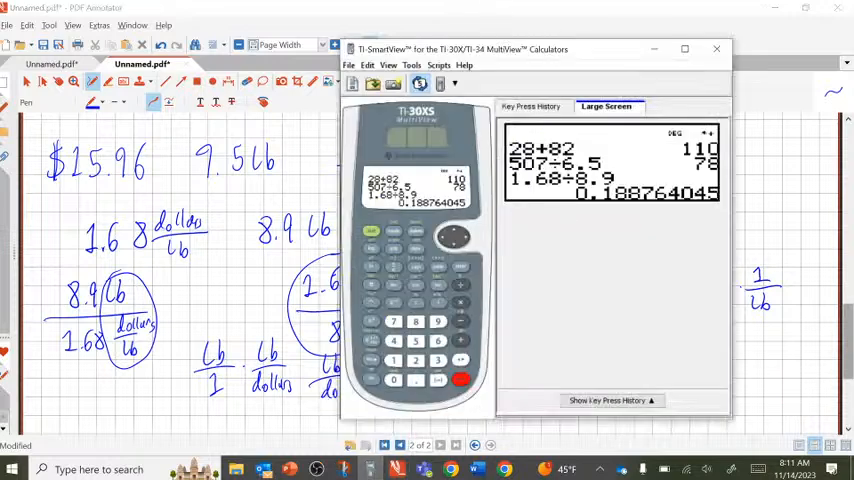
pyautogui.click(415, 321)
pyautogui.write('.9/1.68')
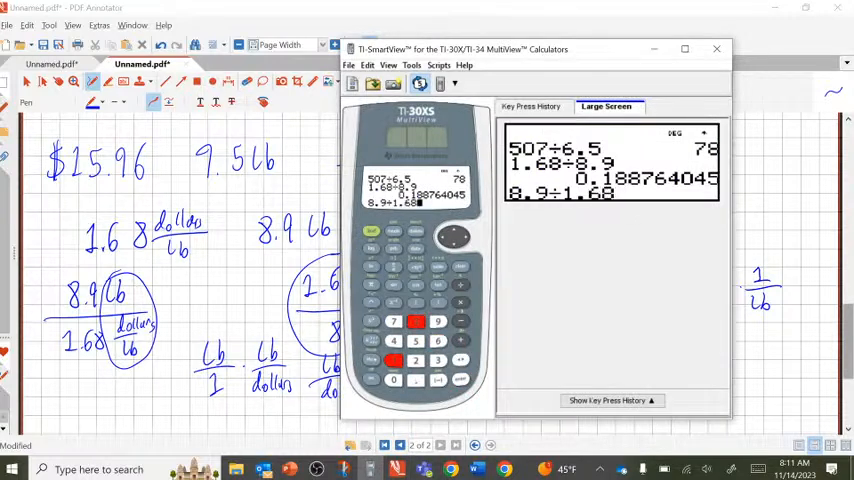
pyautogui.press('Return')
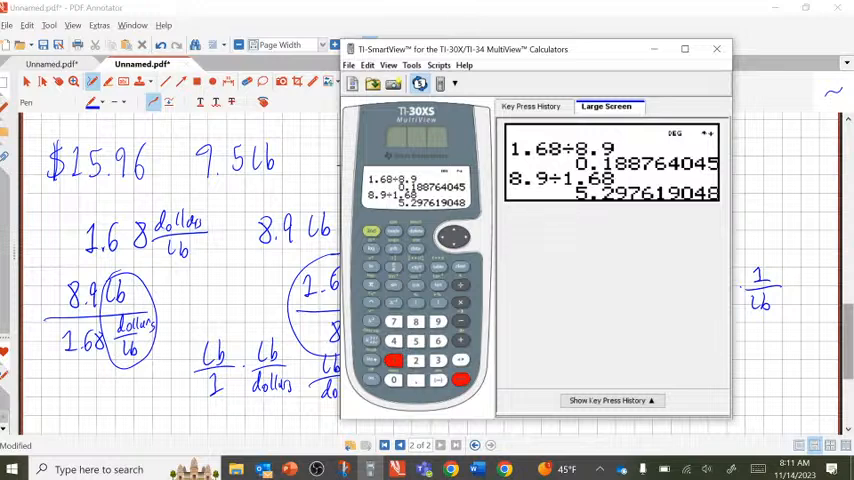
pyautogui.click(801, 386)
pyautogui.scroll(-3, 801, 386)
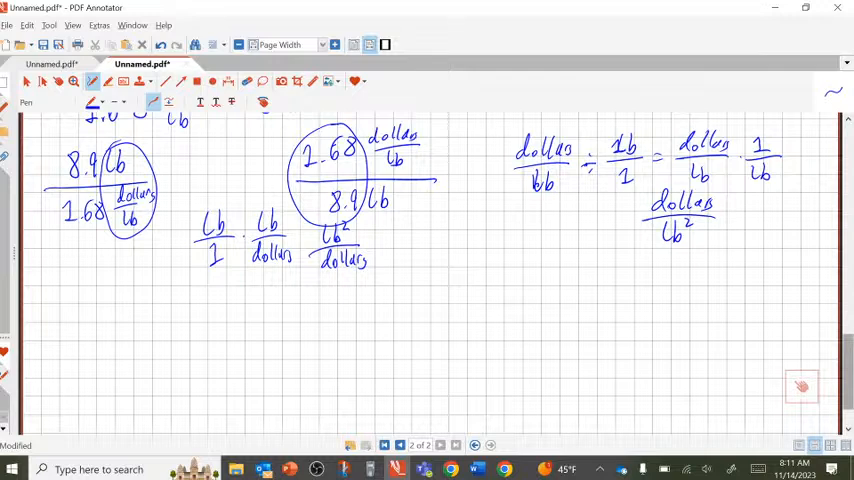
# Write 1.68 dollars/lb · 8.9 lb with the lb units cancelled, leaving dollars.
pyautogui.moveTo(157, 305)
pyautogui.mouseDown()
pyautogui.moveTo(157, 328)
pyautogui.moveTo(182, 316)
pyautogui.mouseUp()
pyautogui.click(170, 326)
pyautogui.moveTo(191, 310)
pyautogui.mouseDown()
pyautogui.moveTo(201, 325)
pyautogui.moveTo(192, 318)
pyautogui.moveTo(240, 298)
pyautogui.moveTo(258, 302)
pyautogui.moveTo(260, 310)
pyautogui.moveTo(229, 333)
pyautogui.moveTo(240, 330)
pyautogui.mouseUp()
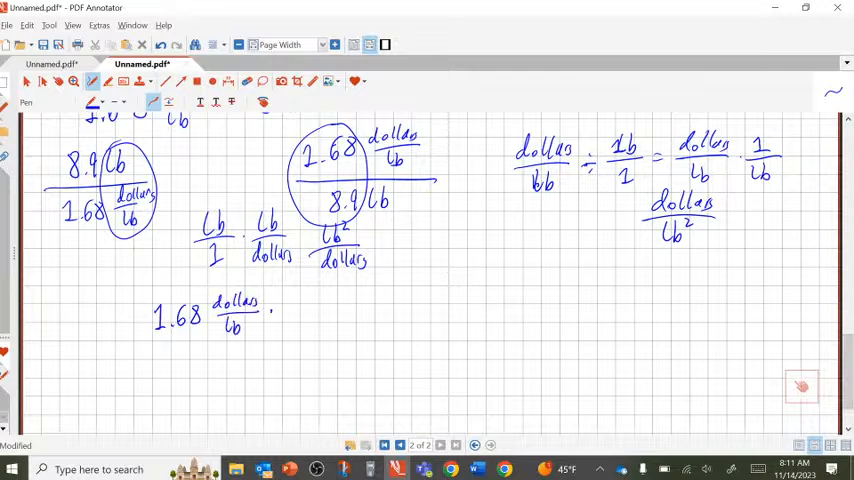
pyautogui.moveTo(303, 300); pyautogui.dragTo(313, 320)
pyautogui.moveTo(325, 302)
pyautogui.mouseDown()
pyautogui.moveTo(321, 322)
pyautogui.moveTo(340, 316)
pyautogui.mouseUp()
pyautogui.moveTo(216, 335); pyautogui.dragTo(247, 318)
pyautogui.moveTo(320, 320); pyautogui.dragTo(355, 291)
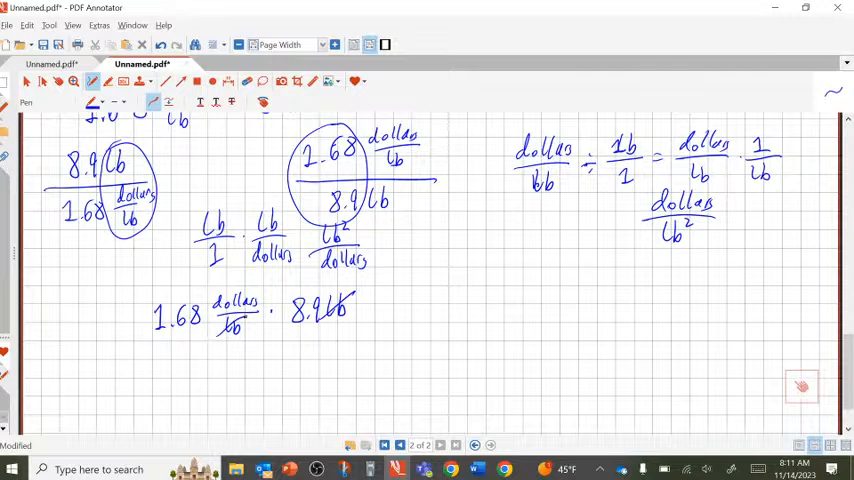
pyautogui.moveTo(498, 308)
pyautogui.mouseDown()
pyautogui.moveTo(500, 320)
pyautogui.moveTo(530, 295)
pyautogui.mouseUp()
pyautogui.moveTo(538, 310); pyautogui.dragTo(555, 318)
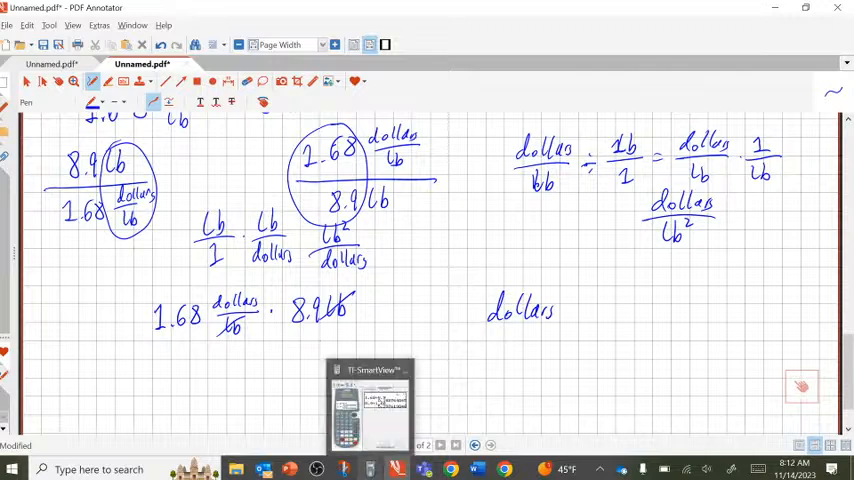
# Check 1.68 × 8.9 in TI-SmartView and write ≈ 14.95 before dollars.
pyautogui.click(370, 469)
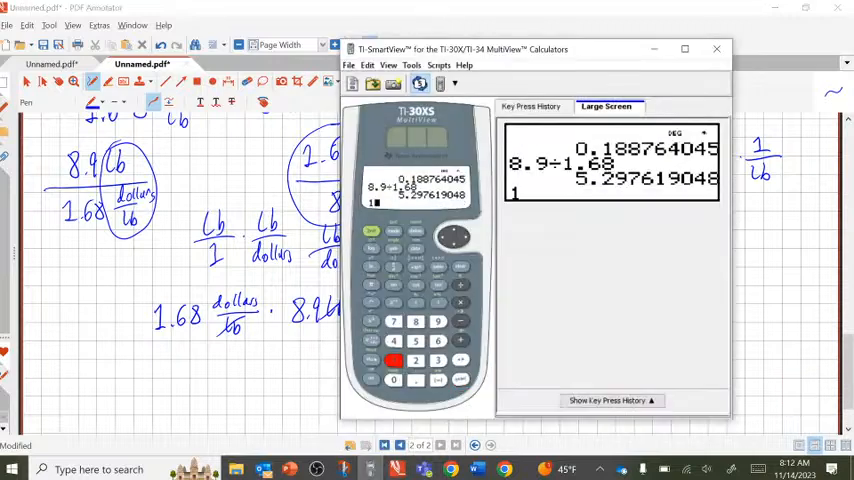
pyautogui.write('.68*8.9')
pyautogui.press('Return')
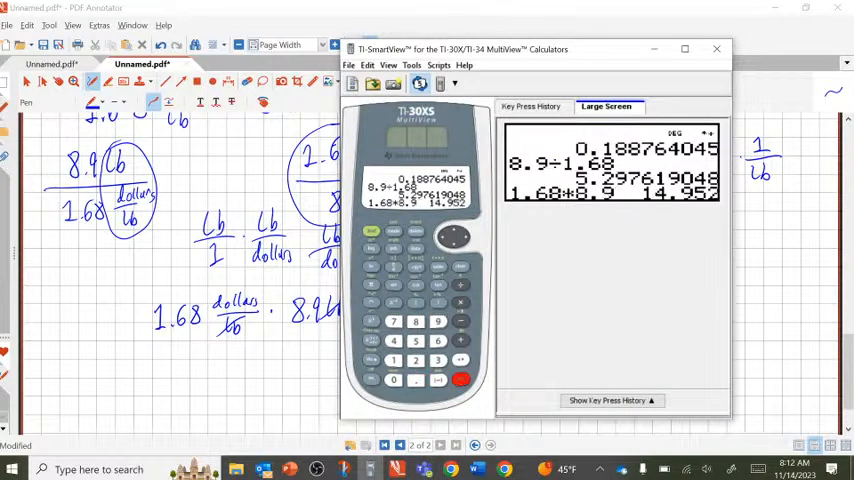
pyautogui.click(801, 386)
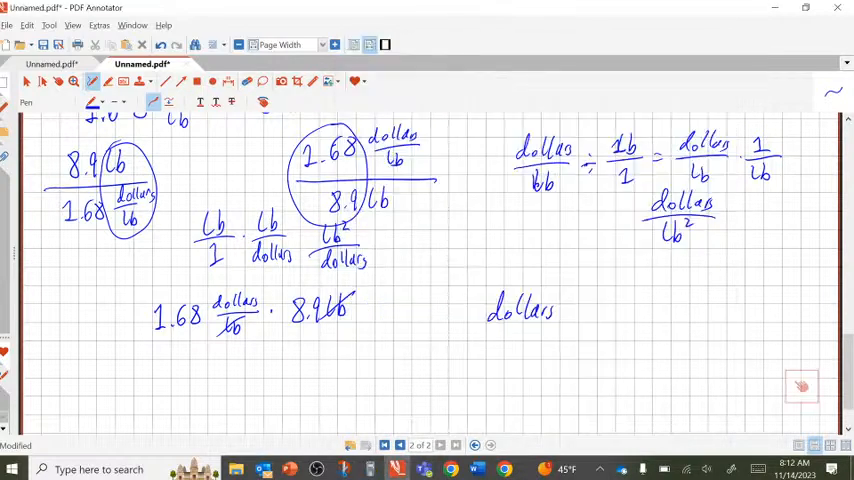
pyautogui.moveTo(428, 292)
pyautogui.mouseDown()
pyautogui.moveTo(428, 314)
pyautogui.moveTo(462, 312)
pyautogui.moveTo(476, 292)
pyautogui.mouseUp()
pyautogui.moveTo(380, 299); pyautogui.dragTo(396, 298)
pyautogui.moveTo(380, 306)
pyautogui.mouseDown()
pyautogui.moveTo(397, 305)
pyautogui.moveTo(402, 291)
pyautogui.mouseUp()
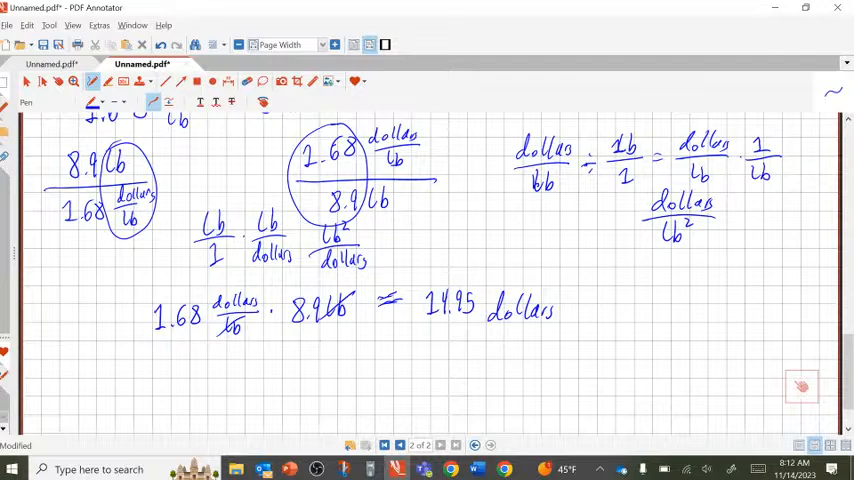
pyautogui.click(296, 469)
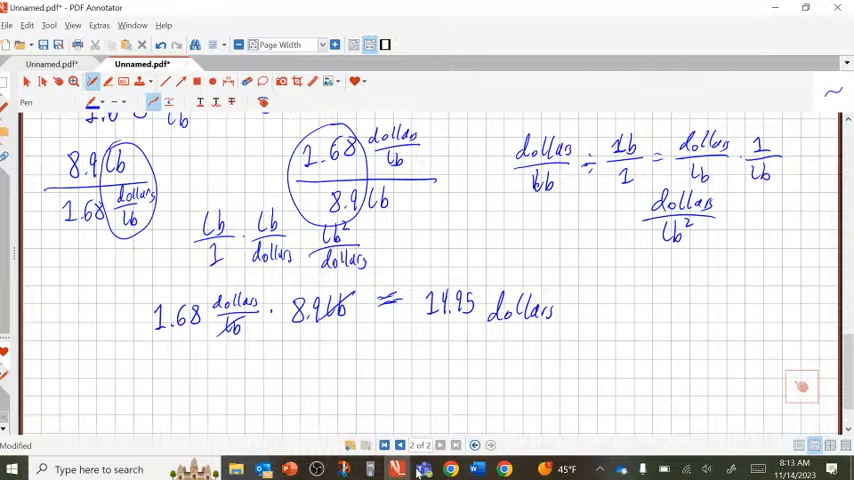
pyautogui.moveTo(845, 370); pyautogui.dragTo(843, 383)
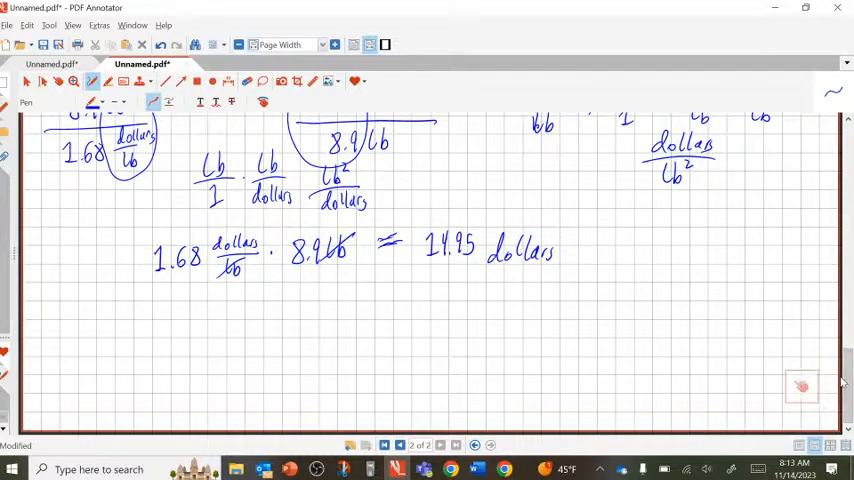
# Write the fraction 10 dollars over 1.68 dollars/lb below the total.
pyautogui.moveTo(320, 298)
pyautogui.mouseDown()
pyautogui.moveTo(319, 320)
pyautogui.moveTo(333, 301)
pyautogui.moveTo(356, 318)
pyautogui.moveTo(366, 306)
pyautogui.moveTo(378, 318)
pyautogui.mouseUp()
pyautogui.moveTo(384, 294)
pyautogui.mouseDown()
pyautogui.moveTo(385, 318)
pyautogui.moveTo(394, 318)
pyautogui.mouseUp()
pyautogui.moveTo(396, 309); pyautogui.dragTo(402, 318)
pyautogui.moveTo(313, 335); pyautogui.dragTo(435, 322)
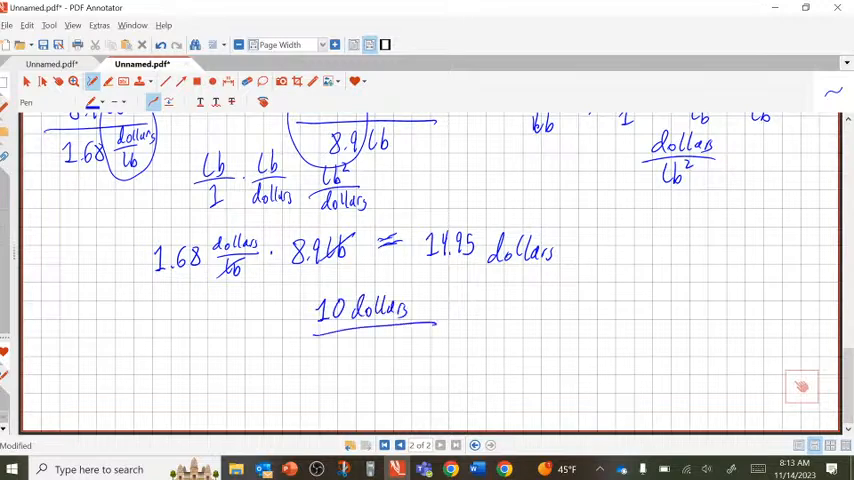
pyautogui.moveTo(329, 336)
pyautogui.mouseDown()
pyautogui.moveTo(328, 355)
pyautogui.moveTo(337, 355)
pyautogui.mouseUp()
pyautogui.moveTo(350, 336)
pyautogui.mouseDown()
pyautogui.moveTo(345, 354)
pyautogui.moveTo(387, 340)
pyautogui.mouseUp()
pyautogui.moveTo(392, 335); pyautogui.dragTo(398, 340)
pyautogui.moveTo(402, 328)
pyautogui.mouseDown()
pyautogui.moveTo(403, 340)
pyautogui.moveTo(418, 333)
pyautogui.mouseUp()
pyautogui.moveTo(425, 332)
pyautogui.mouseDown()
pyautogui.moveTo(428, 342)
pyautogui.moveTo(396, 358)
pyautogui.moveTo(405, 358)
pyautogui.mouseUp()
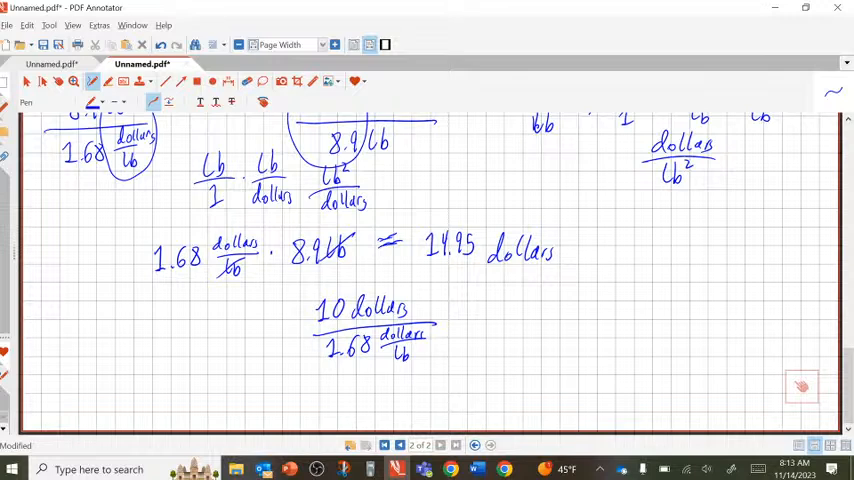
# Write dollars/1 · lb/dollars with both dollars cancelled, equalling lb.
pyautogui.moveTo(511, 300)
pyautogui.mouseDown()
pyautogui.moveTo(512, 309)
pyautogui.moveTo(541, 309)
pyautogui.mouseUp()
pyautogui.moveTo(544, 309)
pyautogui.mouseDown()
pyautogui.moveTo(547, 302)
pyautogui.moveTo(550, 309)
pyautogui.mouseUp()
pyautogui.moveTo(503, 322)
pyautogui.mouseDown()
pyautogui.moveTo(528, 318)
pyautogui.moveTo(529, 338)
pyautogui.mouseUp()
pyautogui.click(571, 313)
pyautogui.moveTo(590, 296); pyautogui.dragTo(592, 308)
pyautogui.moveTo(601, 292)
pyautogui.mouseDown()
pyautogui.moveTo(604, 307)
pyautogui.moveTo(628, 307)
pyautogui.moveTo(593, 324)
pyautogui.mouseUp()
pyautogui.moveTo(600, 318); pyautogui.dragTo(612, 325)
pyautogui.moveTo(619, 312)
pyautogui.mouseDown()
pyautogui.moveTo(619, 325)
pyautogui.moveTo(636, 326)
pyautogui.mouseUp()
pyautogui.moveTo(503, 291)
pyautogui.mouseDown()
pyautogui.moveTo(637, 327)
pyautogui.moveTo(657, 304)
pyautogui.mouseUp()
pyautogui.moveTo(646, 310); pyautogui.dragTo(686, 318)
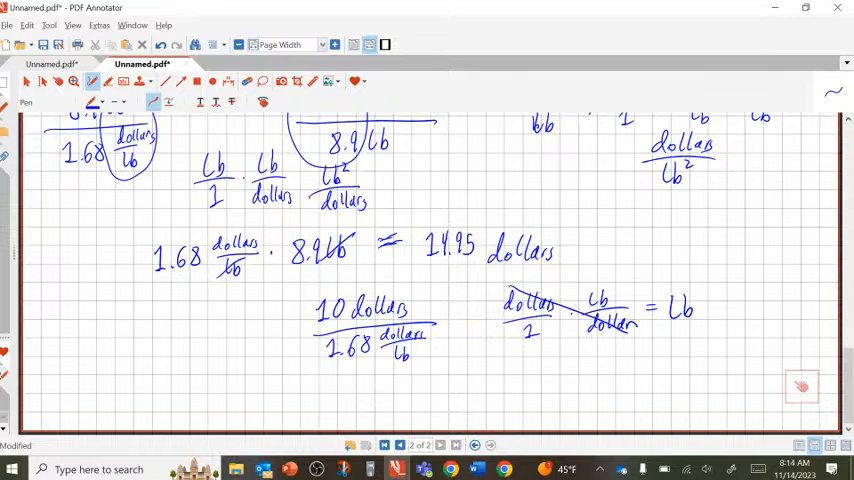
# Compute 10 ÷ 1.68 in TI-SmartView and write ≈ after the fraction.
pyautogui.click(370, 469)
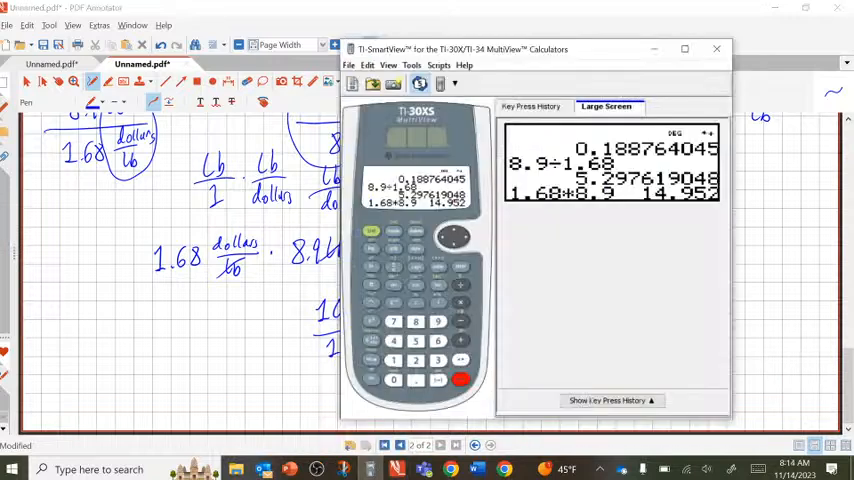
pyautogui.write('10')
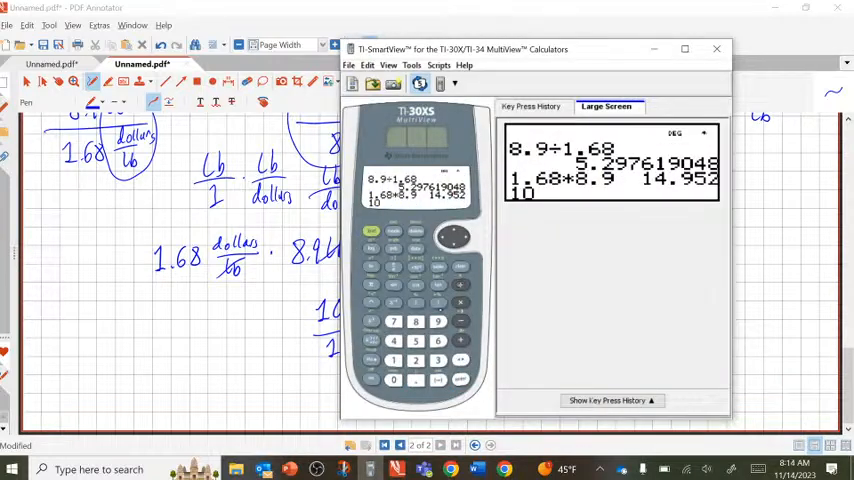
pyautogui.write('/1.68')
pyautogui.press('Return')
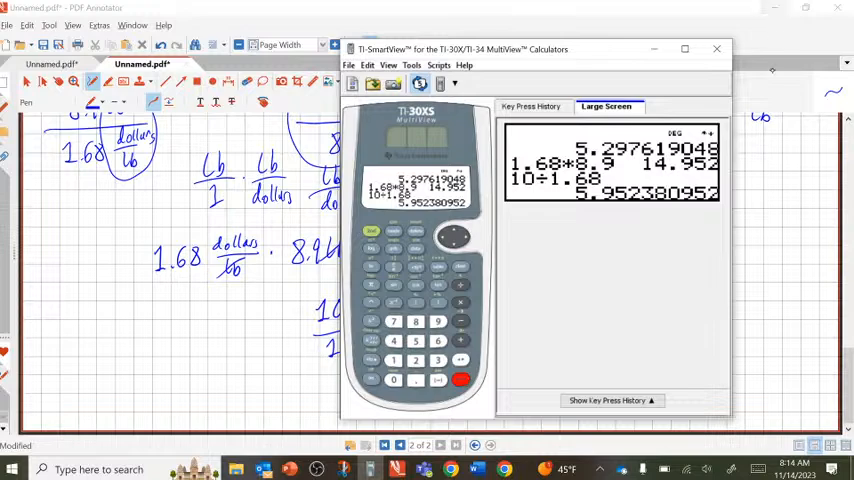
pyautogui.click(518, 8)
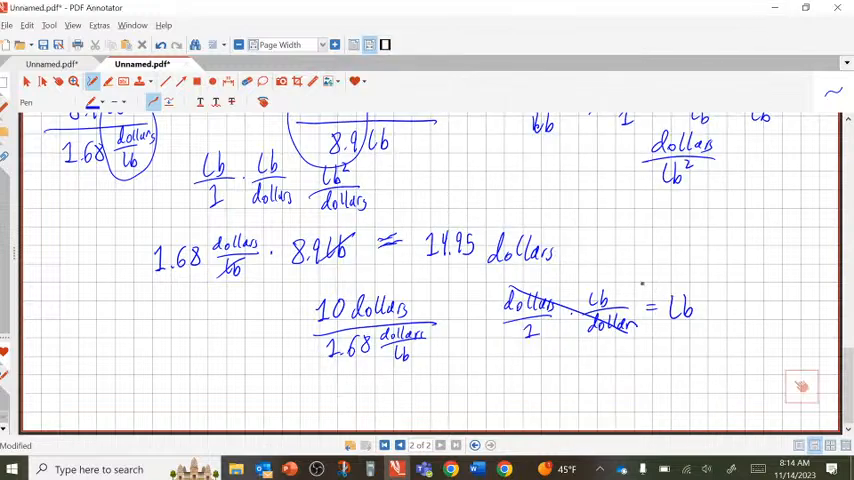
pyautogui.moveTo(443, 326); pyautogui.dragTo(462, 325)
pyautogui.moveTo(444, 332)
pyautogui.mouseDown()
pyautogui.moveTo(462, 331)
pyautogui.moveTo(464, 368)
pyautogui.moveTo(534, 371)
pyautogui.mouseUp()
# Write 5.95 as the rounded result, then switch windows with Alt+Tab.
pyautogui.click(477, 367)
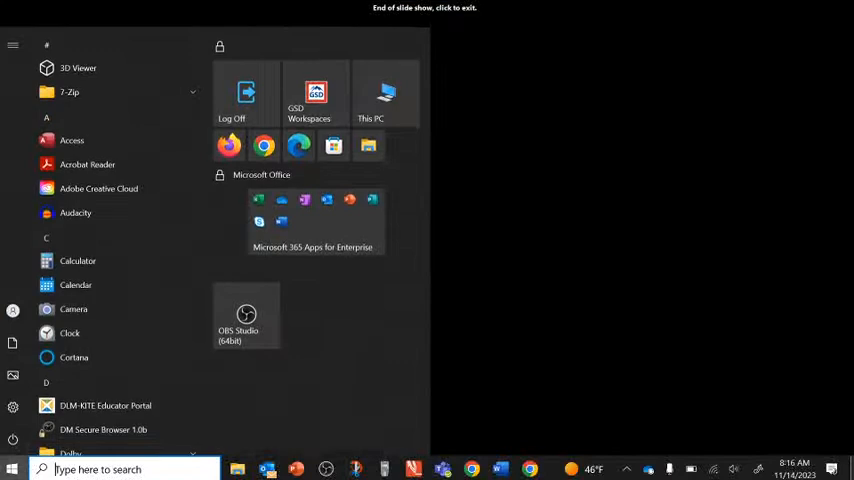
pyautogui.hotkey('alt', 'Tab')
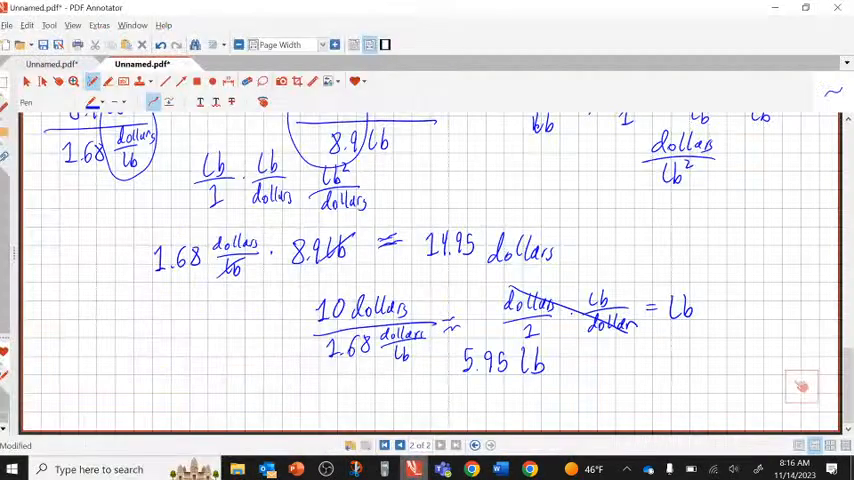
# Append a new 1/4" grid page at the end of the document via Edit > Page.
pyautogui.click(26, 25)
pyautogui.moveTo(47, 213)
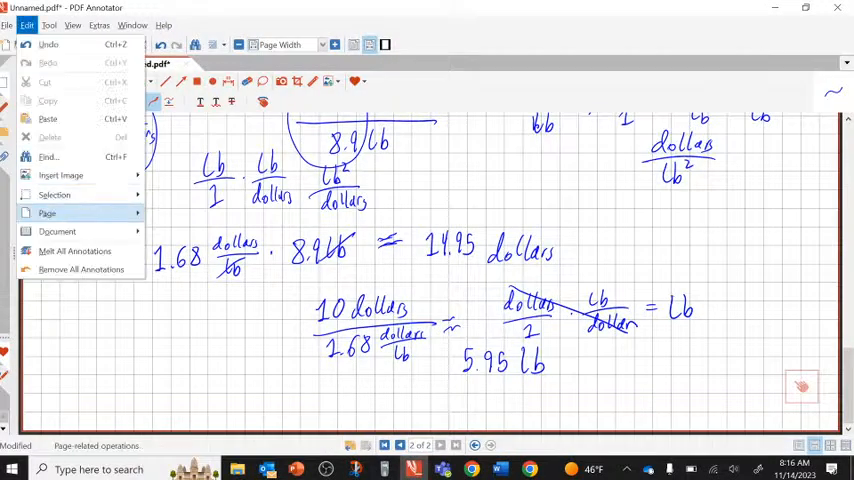
pyautogui.click(190, 164)
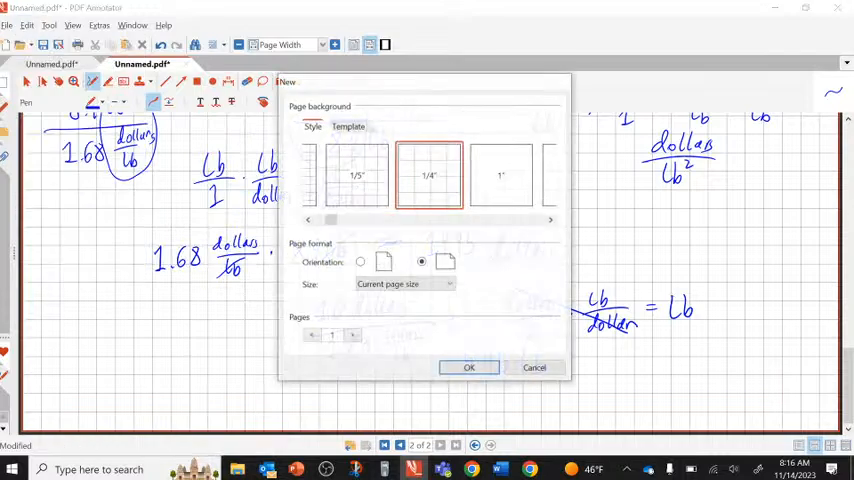
pyautogui.press('Return')
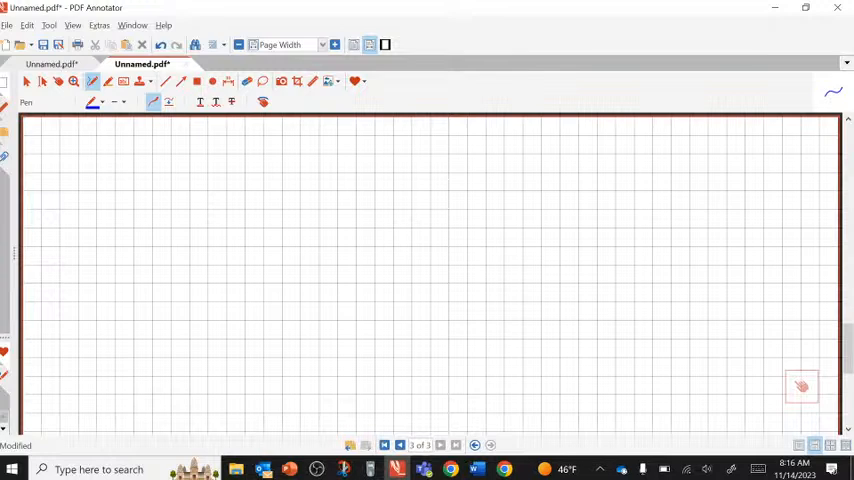
# Handwrite 14 3/10 m in 6 1/2 sec and 20 s across the top of the new page.
pyautogui.moveTo(66, 150); pyautogui.dragTo(70, 165)
pyautogui.moveTo(64, 165)
pyautogui.mouseDown()
pyautogui.moveTo(77, 165)
pyautogui.moveTo(82, 152)
pyautogui.moveTo(93, 158)
pyautogui.mouseUp()
pyautogui.moveTo(89, 142)
pyautogui.mouseDown()
pyautogui.moveTo(90, 168)
pyautogui.moveTo(107, 147)
pyautogui.moveTo(100, 153)
pyautogui.moveTo(115, 157)
pyautogui.mouseUp()
pyautogui.moveTo(102, 160)
pyautogui.mouseDown()
pyautogui.moveTo(102, 170)
pyautogui.moveTo(193, 158)
pyautogui.mouseUp()
pyautogui.moveTo(236, 141)
pyautogui.mouseDown()
pyautogui.moveTo(229, 158)
pyautogui.moveTo(261, 154)
pyautogui.mouseUp()
pyautogui.moveTo(251, 158)
pyautogui.mouseDown()
pyautogui.moveTo(263, 170)
pyautogui.moveTo(310, 168)
pyautogui.mouseUp()
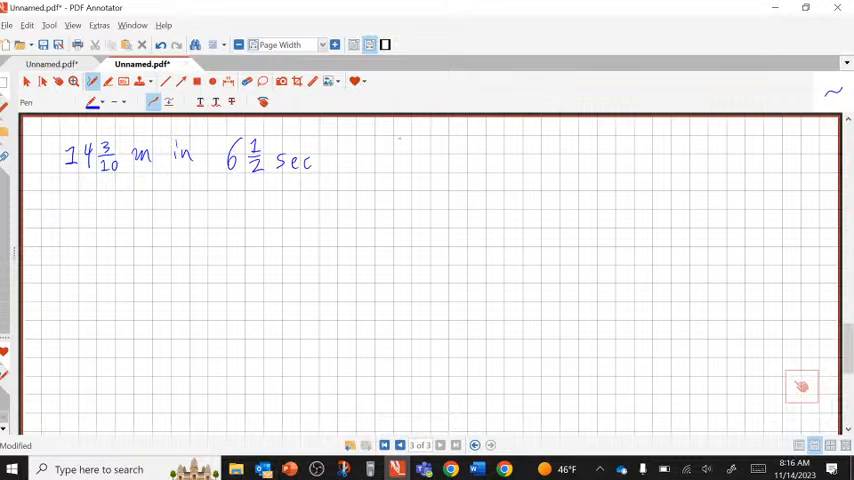
pyautogui.moveTo(398, 140); pyautogui.dragTo(413, 166)
pyautogui.moveTo(428, 136); pyautogui.dragTo(443, 163)
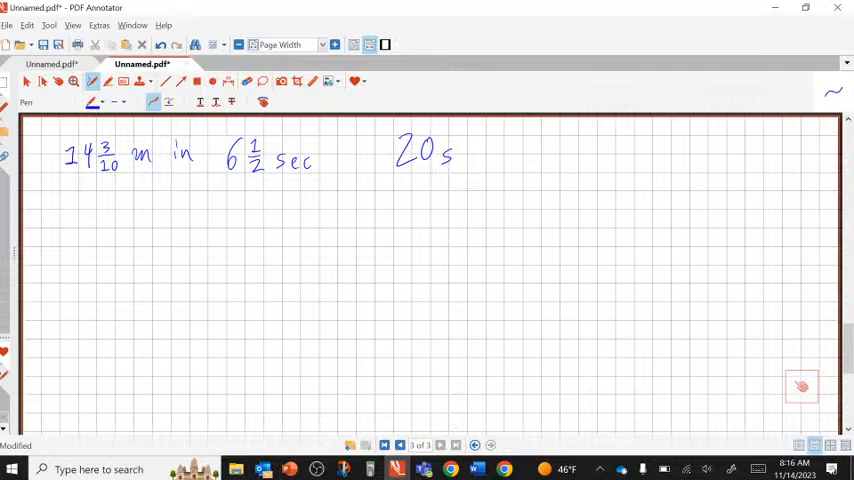
pyautogui.click(833, 92)
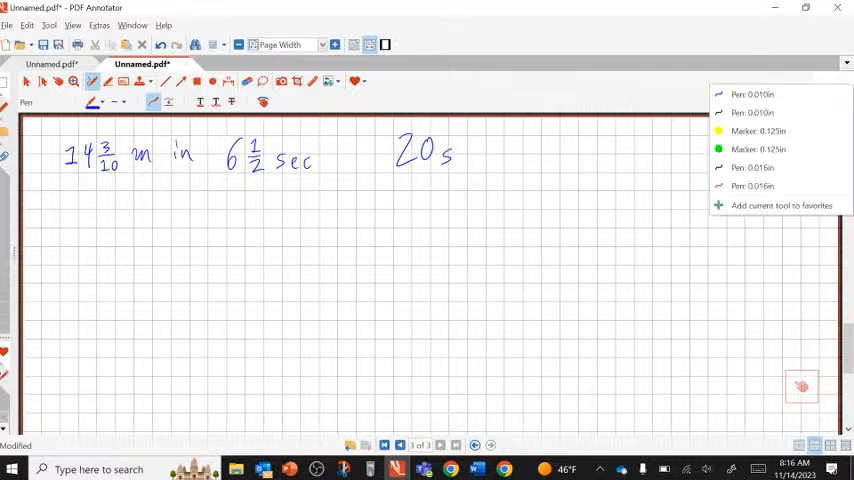
pyautogui.click(833, 92)
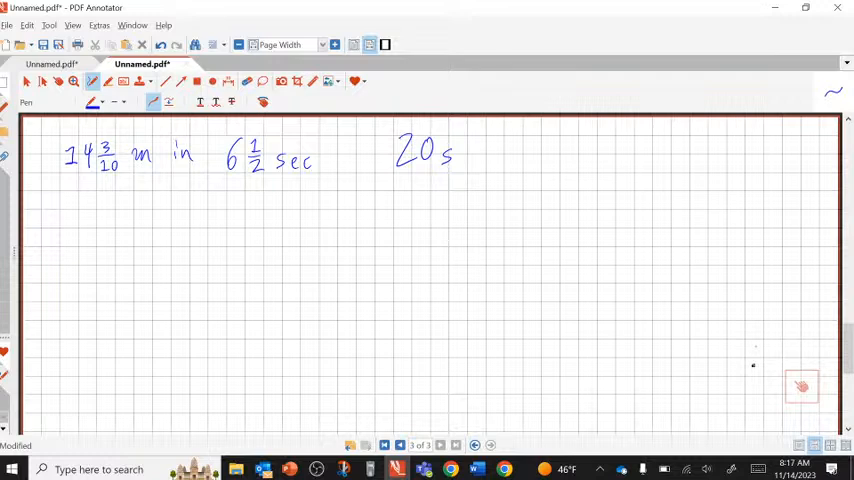
# Write the rate as 14 3/10 m over 6 1/2 sec.
pyautogui.moveTo(176, 207)
pyautogui.mouseDown()
pyautogui.moveTo(174, 233)
pyautogui.moveTo(210, 215)
pyautogui.mouseUp()
pyautogui.moveTo(204, 217)
pyautogui.mouseDown()
pyautogui.moveTo(219, 217)
pyautogui.moveTo(207, 230)
pyautogui.moveTo(248, 215)
pyautogui.mouseUp()
pyautogui.moveTo(157, 242); pyautogui.dragTo(257, 239)
pyautogui.moveTo(187, 251)
pyautogui.mouseDown()
pyautogui.moveTo(181, 273)
pyautogui.moveTo(200, 261)
pyautogui.moveTo(210, 262)
pyautogui.moveTo(210, 275)
pyautogui.moveTo(246, 265)
pyautogui.mouseUp()
pyautogui.moveTo(255, 258); pyautogui.dragTo(250, 265)
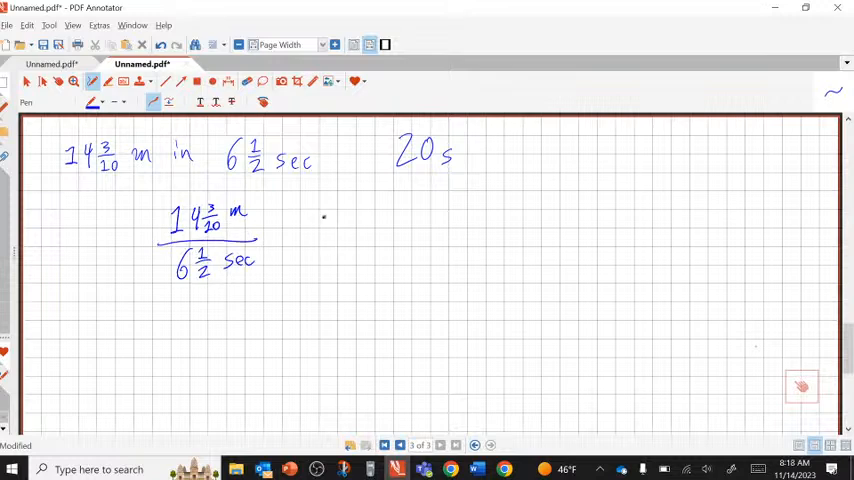
# Rewrite it as improper fractions 143/10 over 13/2 with m/sec units.
pyautogui.moveTo(326, 209)
pyautogui.mouseDown()
pyautogui.moveTo(330, 218)
pyautogui.moveTo(368, 226)
pyautogui.moveTo(335, 243)
pyautogui.moveTo(342, 235)
pyautogui.mouseUp()
pyautogui.moveTo(304, 258); pyautogui.dragTo(399, 245)
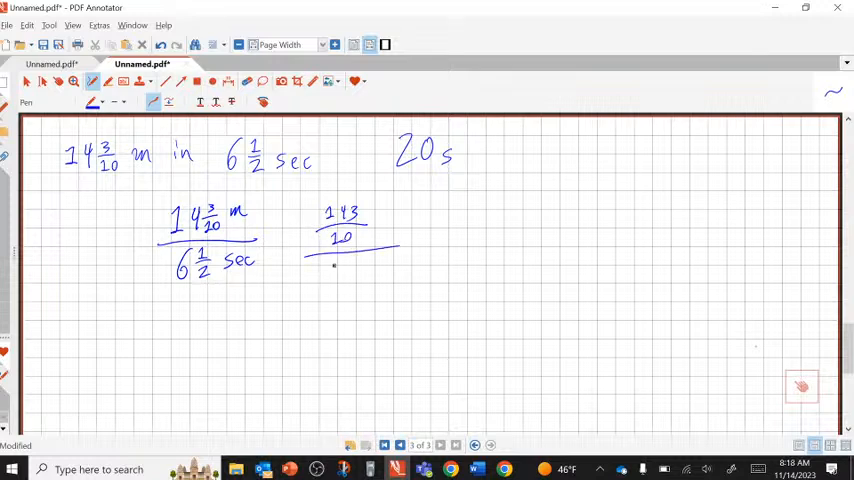
pyautogui.moveTo(330, 260)
pyautogui.mouseDown()
pyautogui.moveTo(331, 272)
pyautogui.moveTo(351, 280)
pyautogui.moveTo(346, 290)
pyautogui.mouseUp()
pyautogui.moveTo(412, 238)
pyautogui.mouseDown()
pyautogui.moveTo(447, 237)
pyautogui.moveTo(415, 260)
pyautogui.mouseUp()
pyautogui.moveTo(425, 256); pyautogui.dragTo(441, 260)
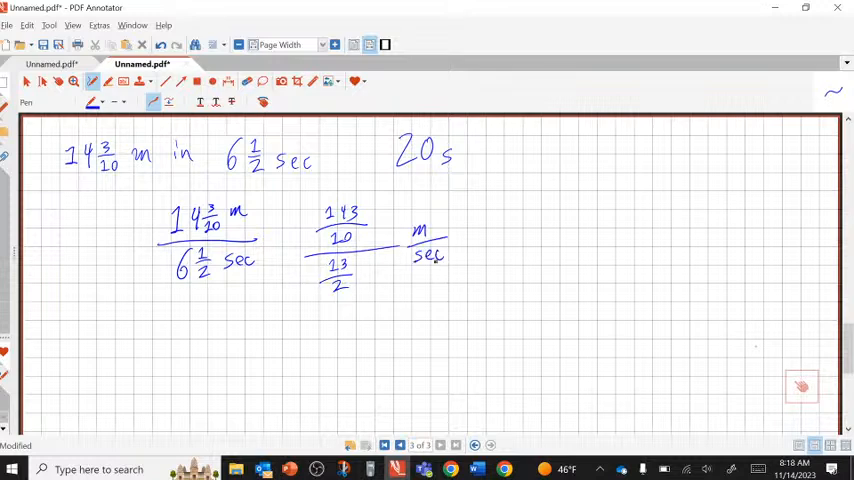
# Write 143/10 · 2/13, cancel 2 with 10, mark dividing by 13, checking 143 ÷ 13 in TI-SmartView.
pyautogui.moveTo(406, 298)
pyautogui.mouseDown()
pyautogui.moveTo(406, 312)
pyautogui.moveTo(446, 320)
pyautogui.moveTo(420, 340)
pyautogui.moveTo(429, 329)
pyautogui.mouseUp()
pyautogui.moveTo(479, 303)
pyautogui.mouseDown()
pyautogui.moveTo(495, 320)
pyautogui.moveTo(485, 336)
pyautogui.moveTo(493, 336)
pyautogui.moveTo(478, 319)
pyautogui.moveTo(412, 348)
pyautogui.moveTo(503, 312)
pyautogui.mouseUp()
pyautogui.moveTo(398, 332); pyautogui.dragTo(396, 343)
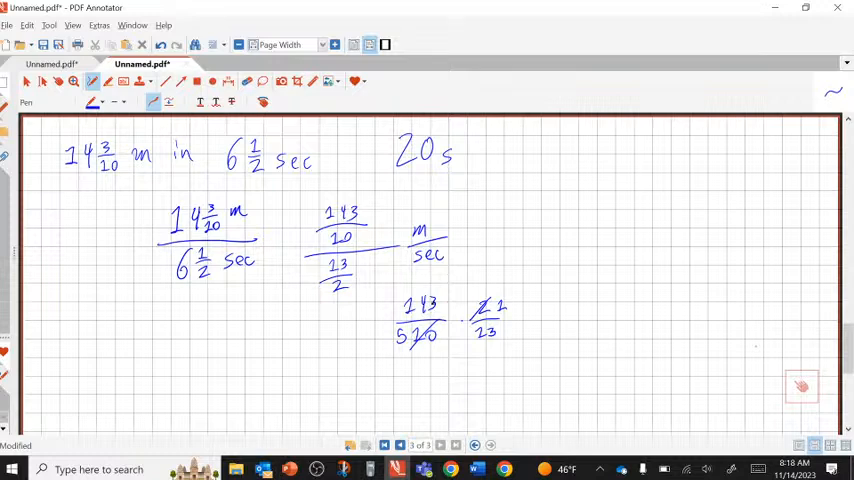
pyautogui.moveTo(503, 330); pyautogui.dragTo(523, 337)
pyautogui.moveTo(446, 291); pyautogui.dragTo(460, 295)
pyautogui.hotkey('alt', 'Tab')
pyautogui.write('1')
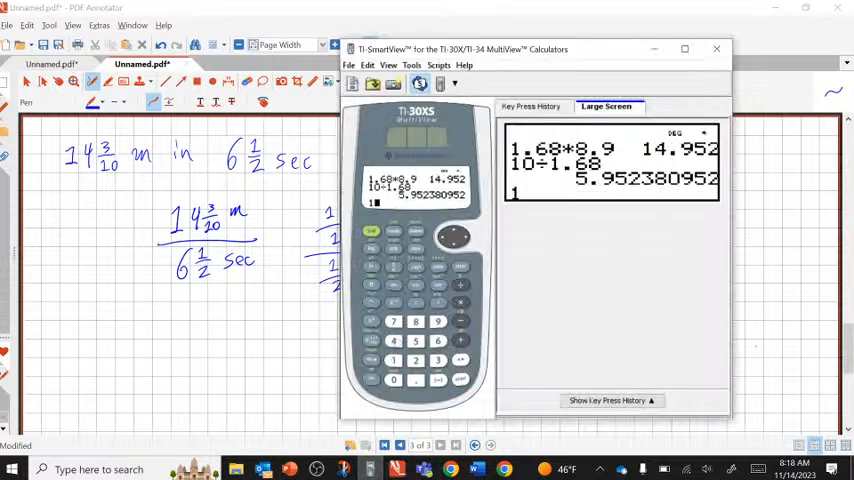
pyautogui.write('4/')
pyautogui.write('13')
pyautogui.press('Return')
pyautogui.hotkey('alt', 'Tab')
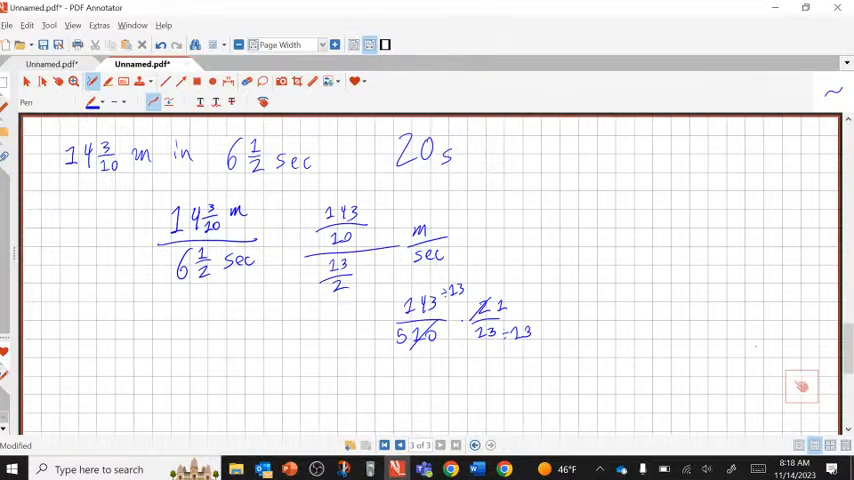
# Replace 143 ÷ 13 with 11, reduce the 13s to 1, giving = 11/5 m/sec.
pyautogui.moveTo(402, 311); pyautogui.dragTo(470, 287)
pyautogui.moveTo(412, 278)
pyautogui.mouseDown()
pyautogui.moveTo(413, 290)
pyautogui.moveTo(425, 290)
pyautogui.mouseUp()
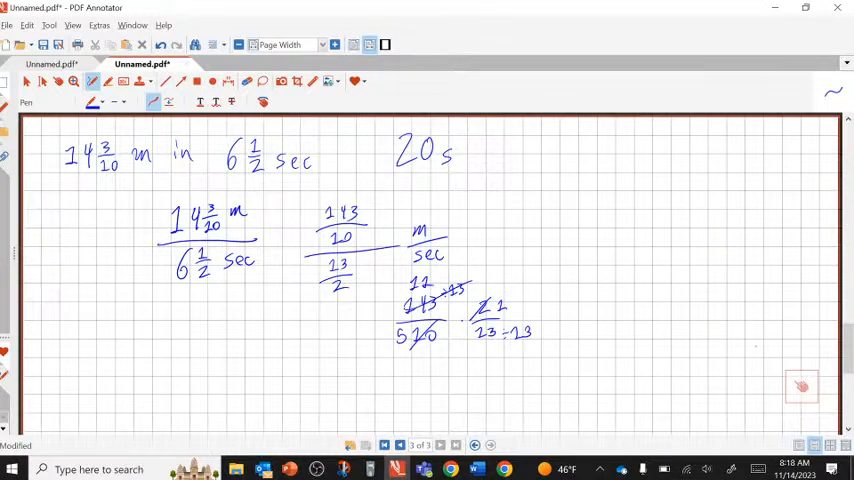
pyautogui.moveTo(472, 334)
pyautogui.mouseDown()
pyautogui.moveTo(544, 337)
pyautogui.moveTo(604, 312)
pyautogui.moveTo(626, 316)
pyautogui.moveTo(607, 332)
pyautogui.moveTo(656, 312)
pyautogui.moveTo(673, 318)
pyautogui.moveTo(647, 332)
pyautogui.moveTo(672, 334)
pyautogui.mouseUp()
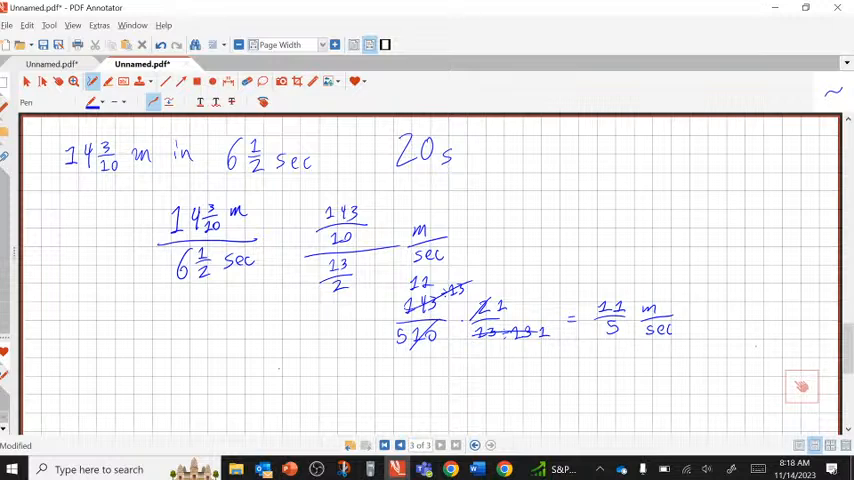
# Start the next line with 11/5 m/s.
pyautogui.moveTo(283, 363)
pyautogui.mouseDown()
pyautogui.moveTo(283, 376)
pyautogui.moveTo(305, 382)
pyautogui.mouseUp()
pyautogui.moveTo(292, 389); pyautogui.dragTo(290, 400)
pyautogui.moveTo(321, 376)
pyautogui.mouseDown()
pyautogui.moveTo(337, 383)
pyautogui.moveTo(325, 398)
pyautogui.mouseUp()
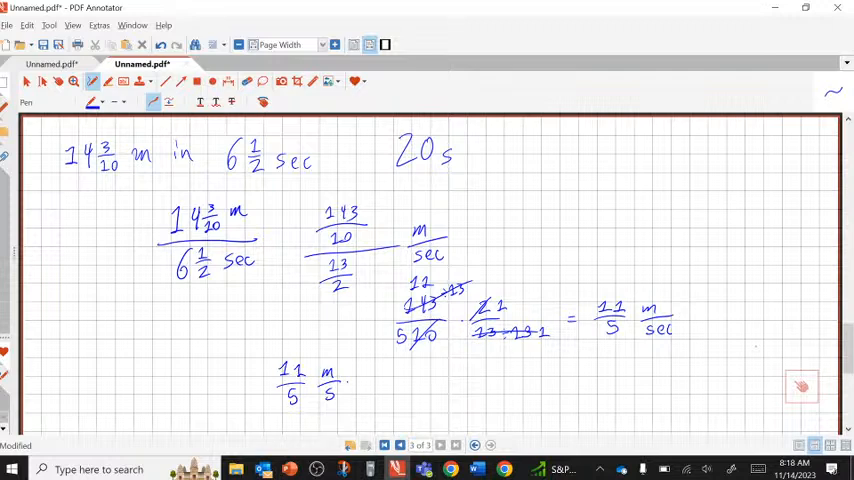
# Write '· 20 sec =' after 11/5 m/sec and cancel the seconds units.
pyautogui.moveTo(363, 374)
pyautogui.mouseDown()
pyautogui.moveTo(375, 387)
pyautogui.moveTo(382, 374)
pyautogui.mouseUp()
pyautogui.moveTo(336, 394); pyautogui.dragTo(349, 396)
pyautogui.moveTo(405, 377)
pyautogui.mouseDown()
pyautogui.moveTo(399, 387)
pyautogui.moveTo(428, 387)
pyautogui.moveTo(433, 371)
pyautogui.mouseUp()
pyautogui.moveTo(324, 402); pyautogui.dragTo(352, 384)
pyautogui.moveTo(452, 378)
pyautogui.mouseDown()
pyautogui.moveTo(536, 383)
pyautogui.moveTo(520, 398)
pyautogui.mouseUp()
# Write 11/5 · 20/1, cancel the 5 into 20 leaving 4, and write '= 44 m'.
pyautogui.moveTo(557, 372)
pyautogui.mouseDown()
pyautogui.moveTo(566, 380)
pyautogui.moveTo(574, 370)
pyautogui.mouseUp()
pyautogui.moveTo(556, 384)
pyautogui.mouseDown()
pyautogui.moveTo(582, 383)
pyautogui.moveTo(567, 398)
pyautogui.moveTo(584, 367)
pyautogui.moveTo(515, 402)
pyautogui.mouseUp()
pyautogui.moveTo(592, 365); pyautogui.dragTo(596, 372)
pyautogui.moveTo(506, 394); pyautogui.dragTo(501, 406)
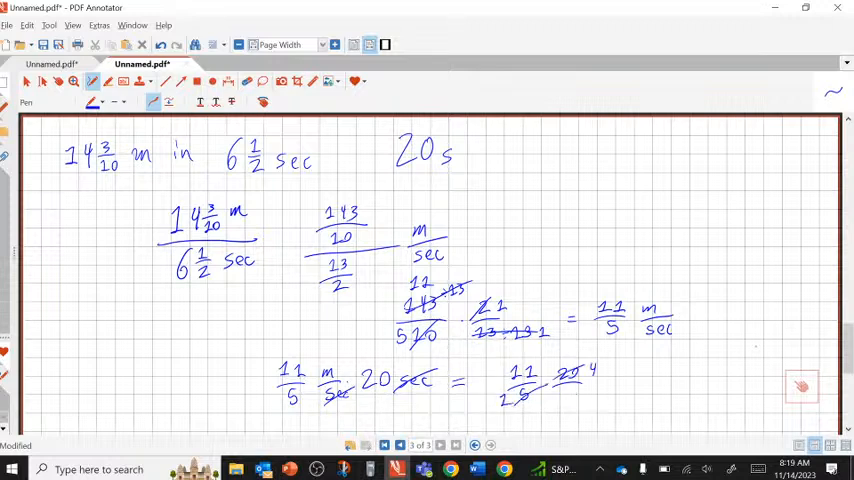
pyautogui.moveTo(568, 387); pyautogui.dragTo(567, 398)
pyautogui.moveTo(609, 381); pyautogui.dragTo(636, 389)
pyautogui.moveTo(646, 375)
pyautogui.mouseDown()
pyautogui.moveTo(650, 392)
pyautogui.moveTo(692, 398)
pyautogui.moveTo(670, 362)
pyautogui.mouseUp()
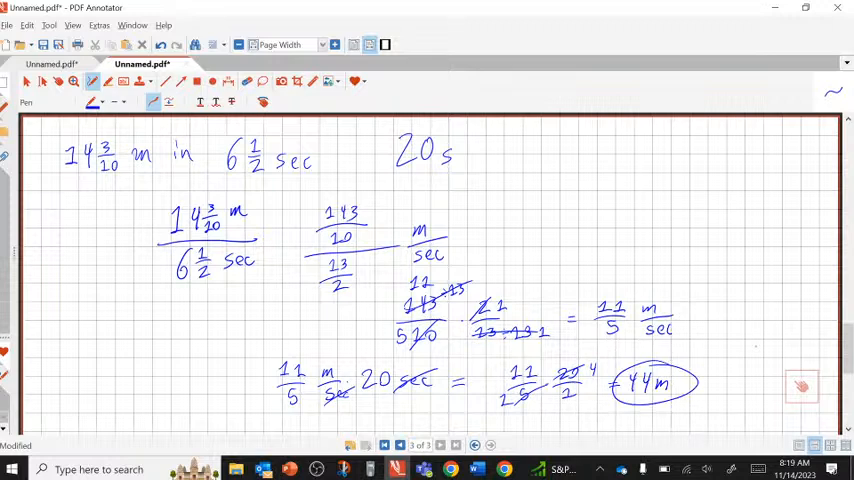
# With the Medium pen width, write the problem number 7.1 at the top right.
pyautogui.click(122, 101)
pyautogui.click(140, 157)
pyautogui.moveTo(545, 170)
pyautogui.mouseDown()
pyautogui.moveTo(572, 171)
pyautogui.moveTo(553, 195)
pyautogui.mouseUp()
pyautogui.click(566, 192)
pyautogui.moveTo(588, 171)
pyautogui.mouseDown()
pyautogui.moveTo(586, 195)
pyautogui.moveTo(586, 152)
pyautogui.mouseUp()
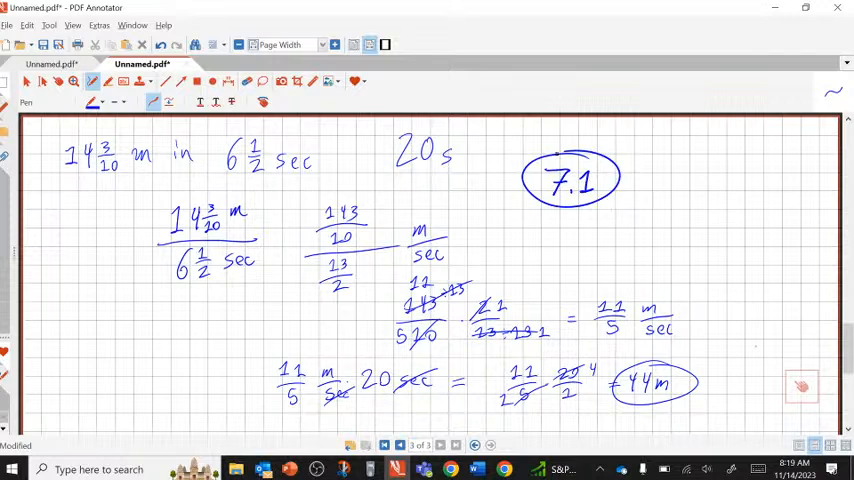